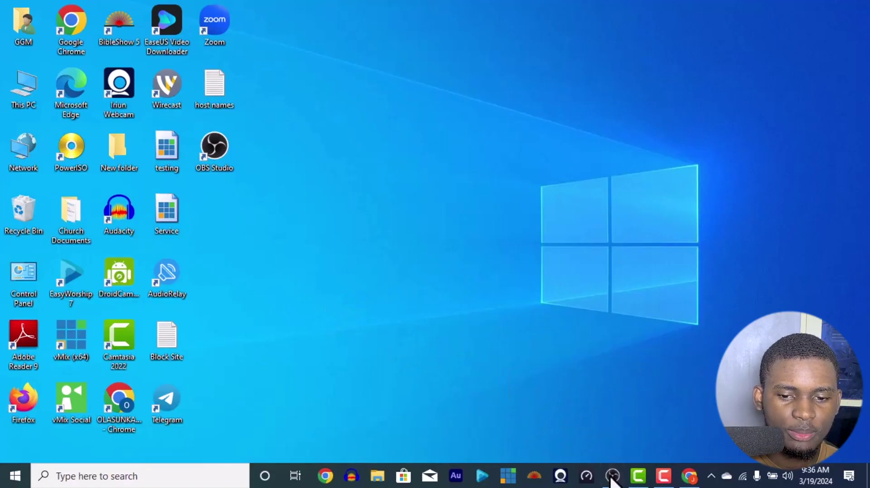
- Open Iriun Webcam, look through its camera slots #3, #4 and #1, and minimize its window
{"action": "left_click", "coordinate": [612, 475]}
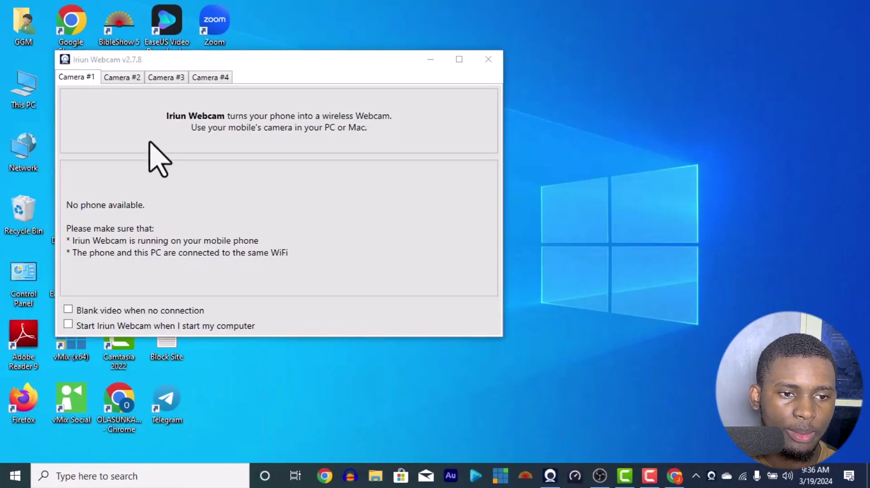
{"action": "left_click_drag", "start_coordinate": [112, 58], "coordinate": [310, 76]}
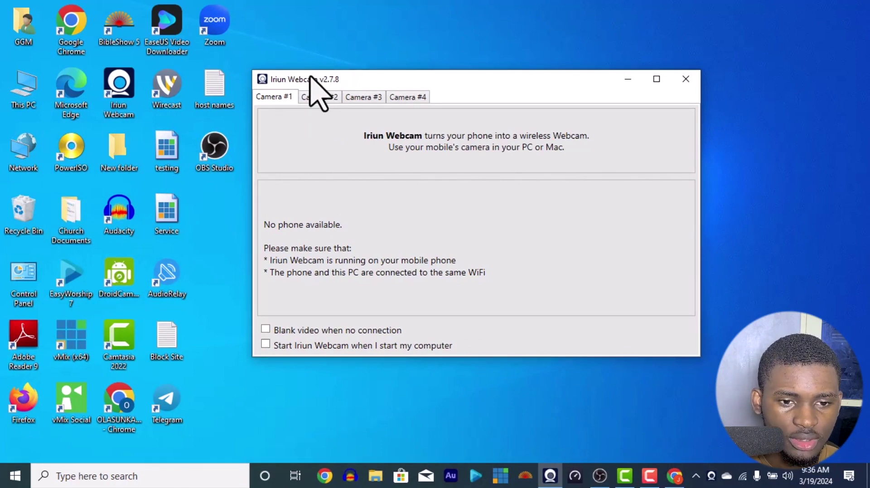
{"action": "left_click", "coordinate": [372, 97]}
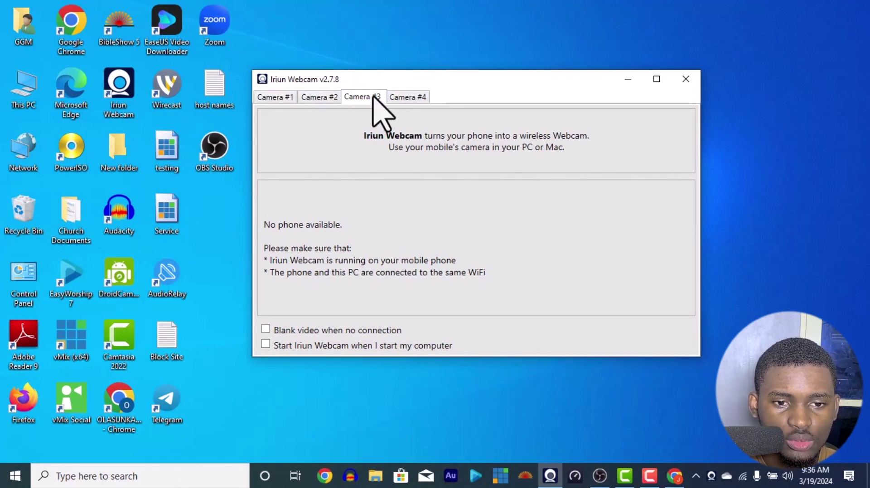
{"action": "left_click", "coordinate": [404, 97]}
{"action": "left_click", "coordinate": [277, 100]}
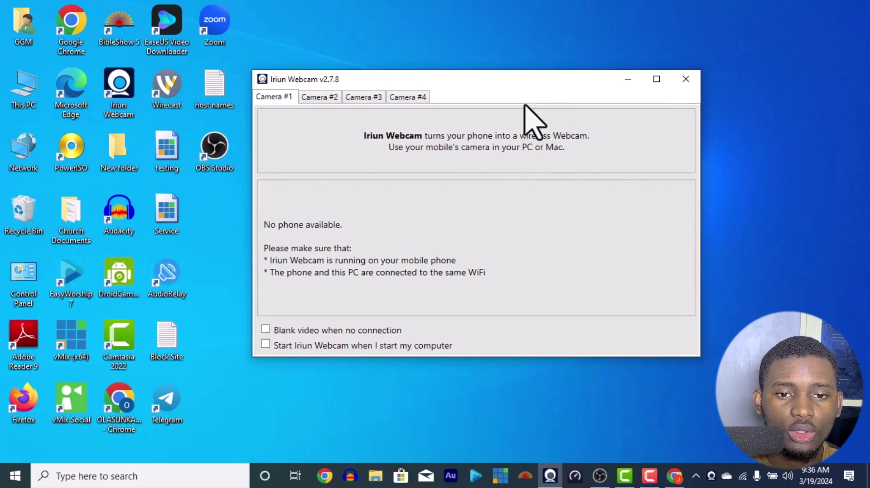
{"action": "left_click_drag", "start_coordinate": [504, 83], "coordinate": [498, 112]}
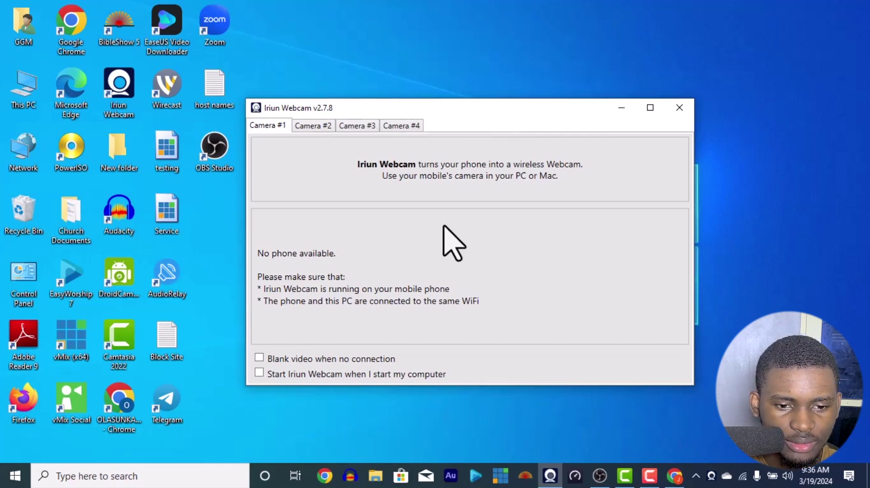
{"action": "left_click", "coordinate": [620, 108]}
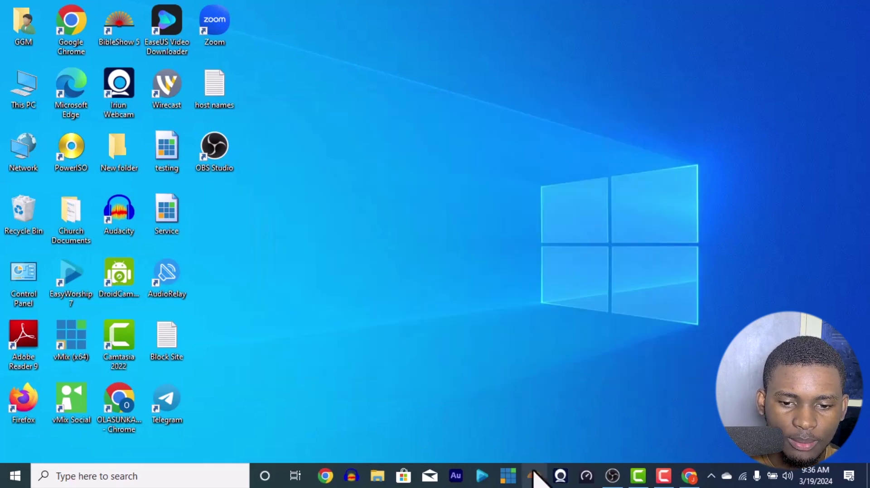
- Switch to Chrome, search Google for "irium webcam download" in a new tab, and open the official iriun.com site
{"action": "left_click", "coordinate": [689, 477]}
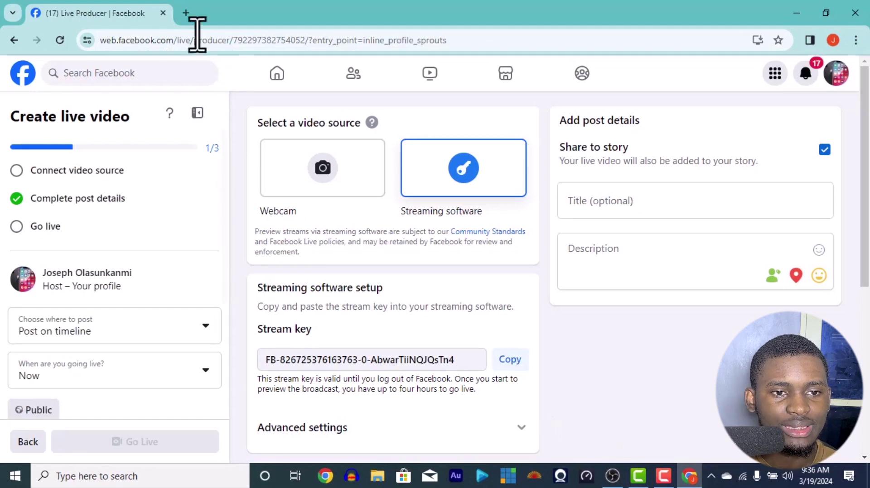
{"action": "left_click", "coordinate": [184, 13]}
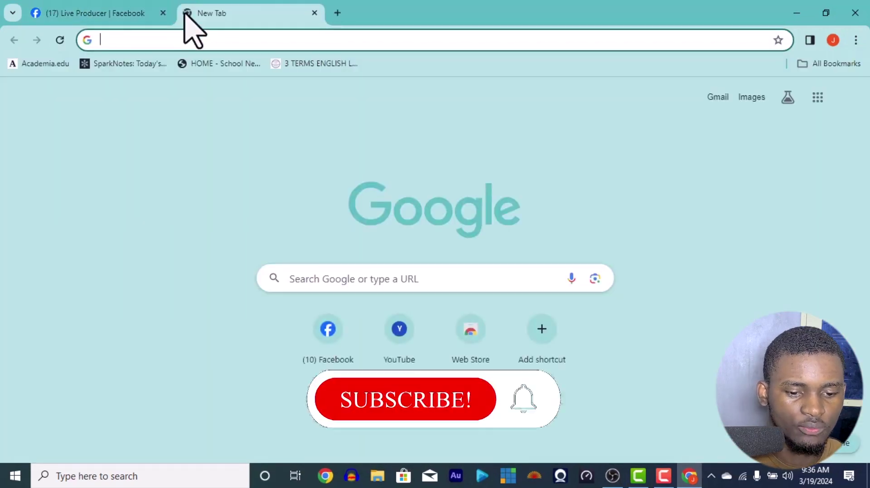
{"action": "type", "text": "irium "}
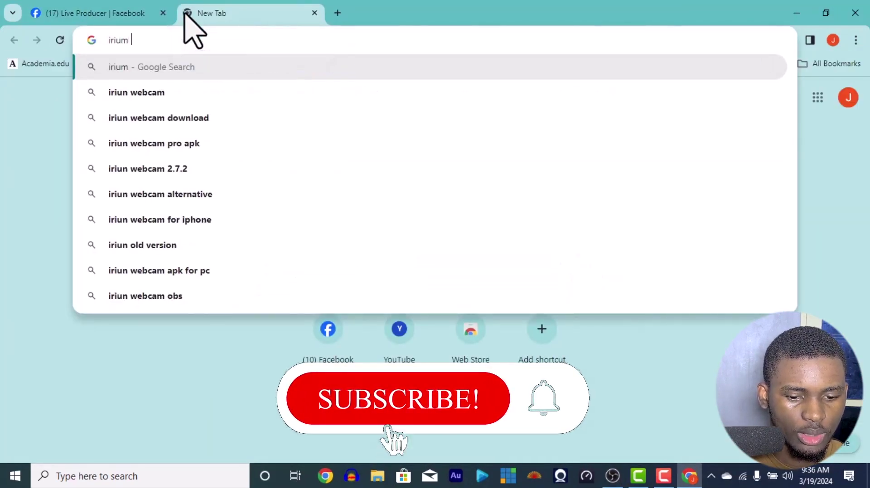
{"action": "type", "text": "webcam download"}
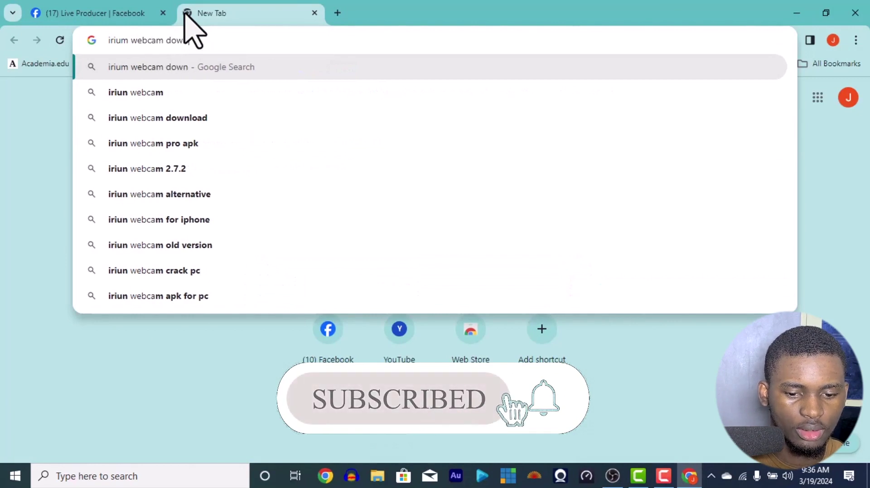
{"action": "key", "text": "Return"}
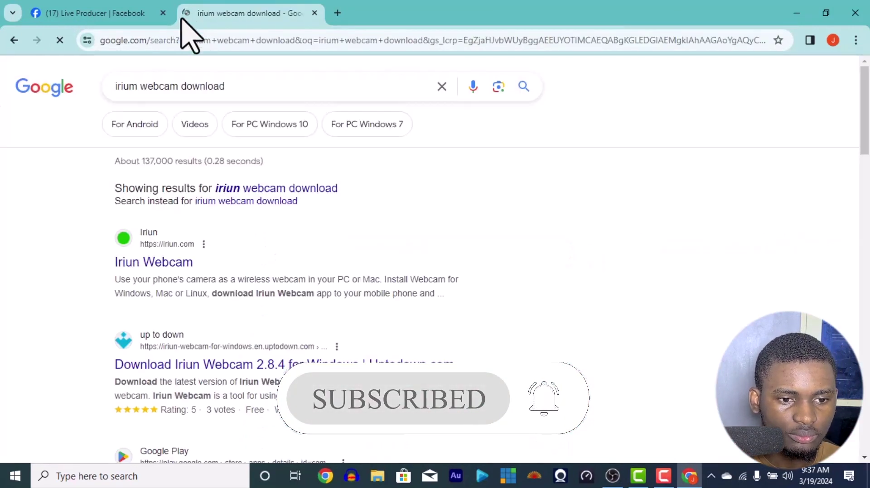
{"action": "left_click", "coordinate": [169, 265]}
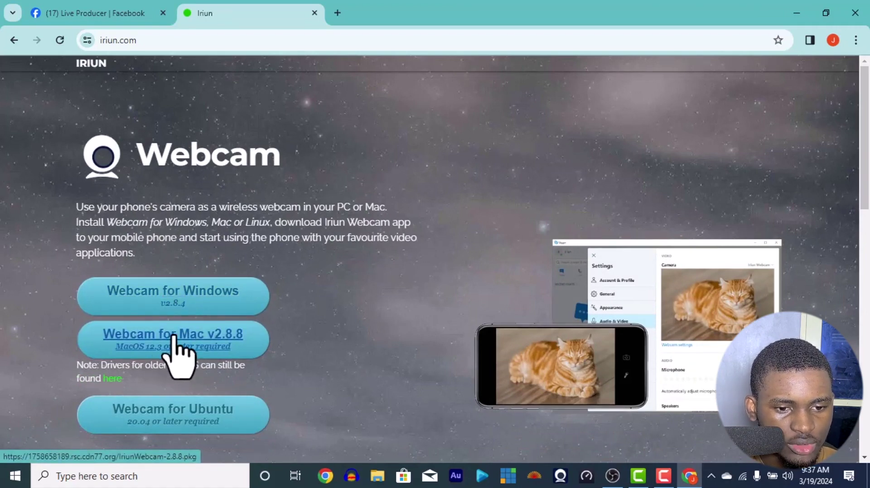
- Examine the Iriun Webcam download options for Windows, Mac, Ubuntu, Google Play and the App Store
{"action": "scroll", "coordinate": [214, 354], "scroll_direction": "down", "scroll_amount": 3}
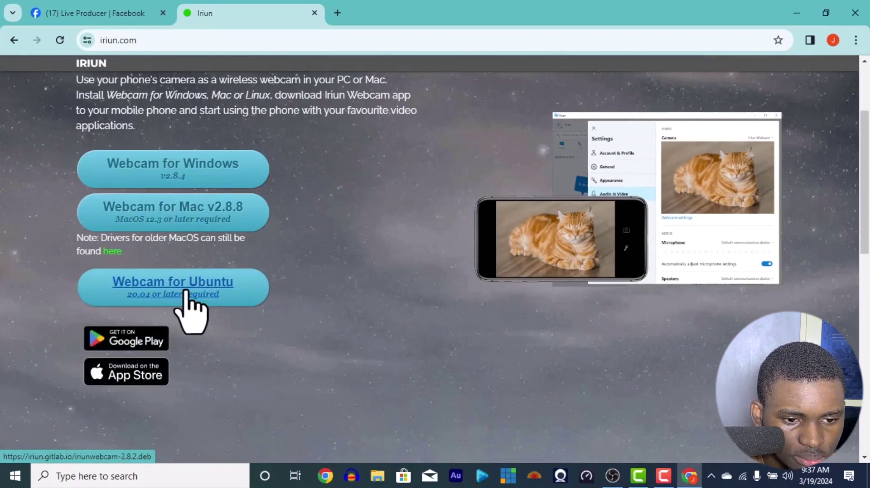
{"action": "scroll", "coordinate": [186, 304], "scroll_direction": "down", "scroll_amount": 3}
{"action": "scroll", "coordinate": [181, 317], "scroll_direction": "up", "scroll_amount": 6}
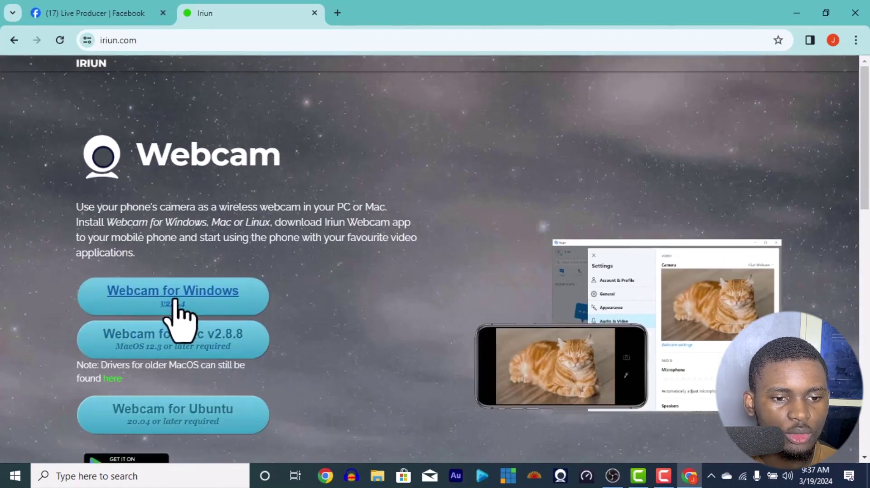
{"action": "left_click_drag", "start_coordinate": [178, 315], "coordinate": [200, 358]}
{"action": "mouse_move", "coordinate": [155, 413]}
{"action": "left_mouse_down"}
{"action": "mouse_move", "coordinate": [165, 406]}
{"action": "mouse_move", "coordinate": [151, 417]}
{"action": "left_mouse_up"}
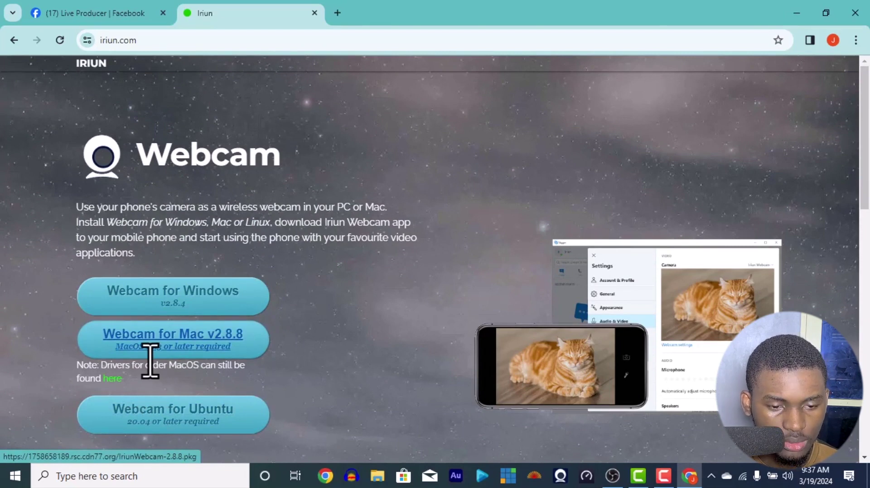
{"action": "scroll", "coordinate": [213, 408], "scroll_direction": "down", "scroll_amount": 4}
{"action": "left_click_drag", "start_coordinate": [126, 287], "coordinate": [145, 292]}
{"action": "left_click_drag", "start_coordinate": [136, 311], "coordinate": [180, 311]}
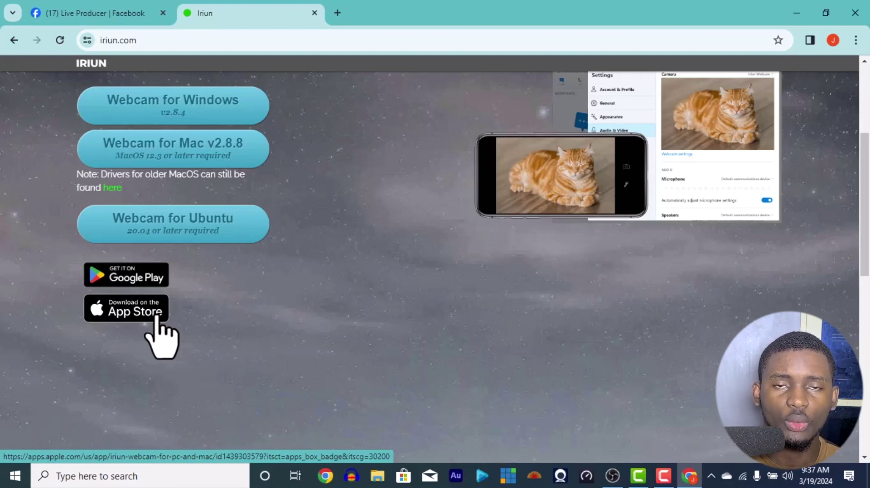
{"action": "scroll", "coordinate": [251, 292], "scroll_direction": "up", "scroll_amount": 2}
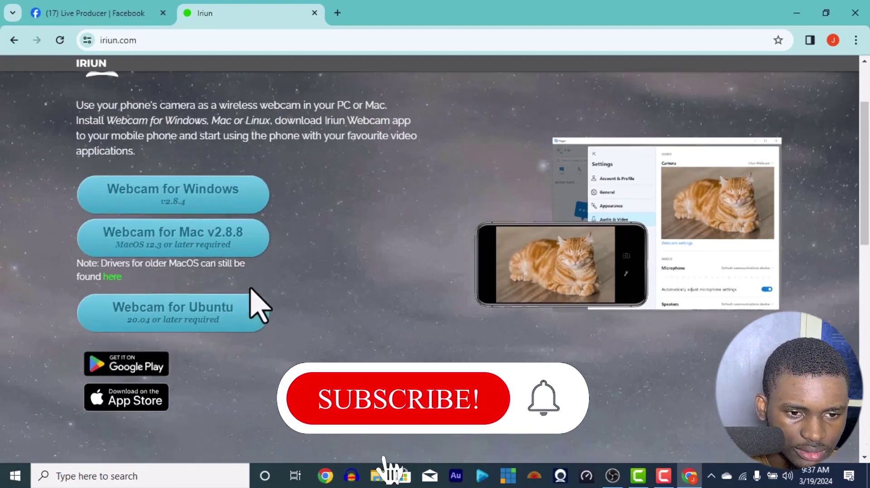
{"action": "scroll", "coordinate": [280, 276], "scroll_direction": "up", "scroll_amount": 2}
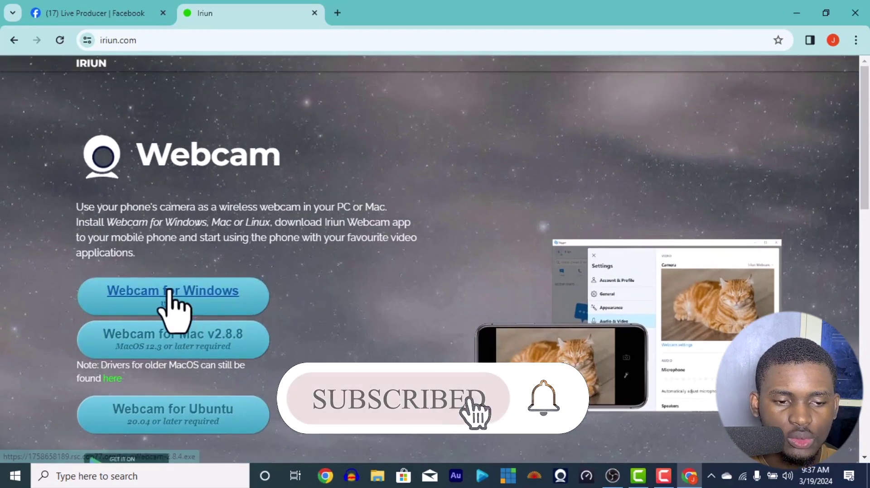
- Start downloading Webcam for Windows v2.8.4, cancel the download, and dismiss the download history
{"action": "left_click", "coordinate": [173, 294]}
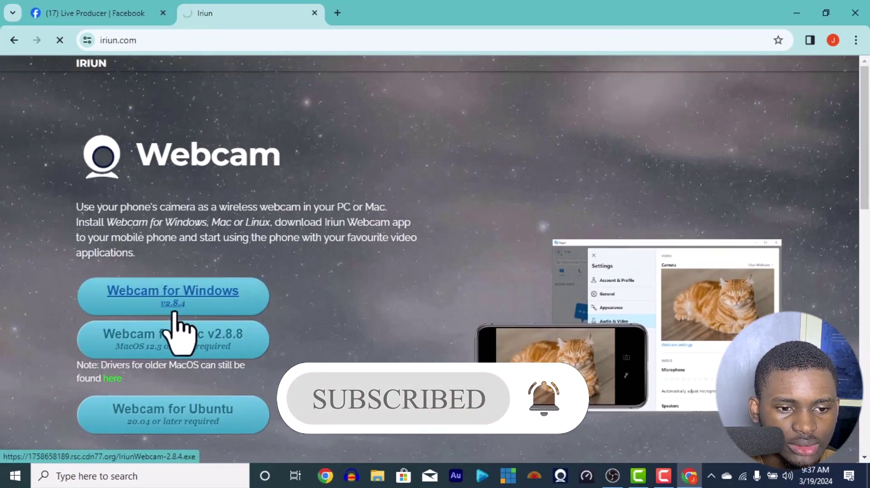
{"action": "left_click", "coordinate": [788, 42]}
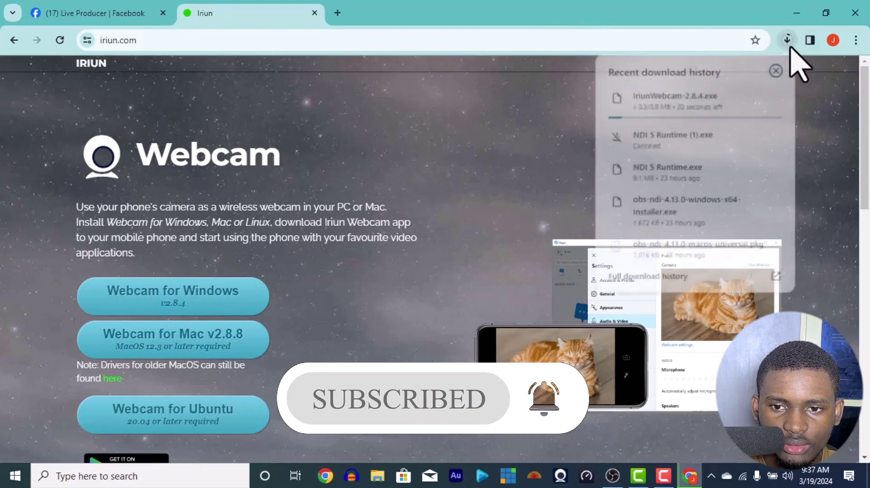
{"action": "left_click", "coordinate": [752, 94]}
{"action": "left_click", "coordinate": [774, 96]}
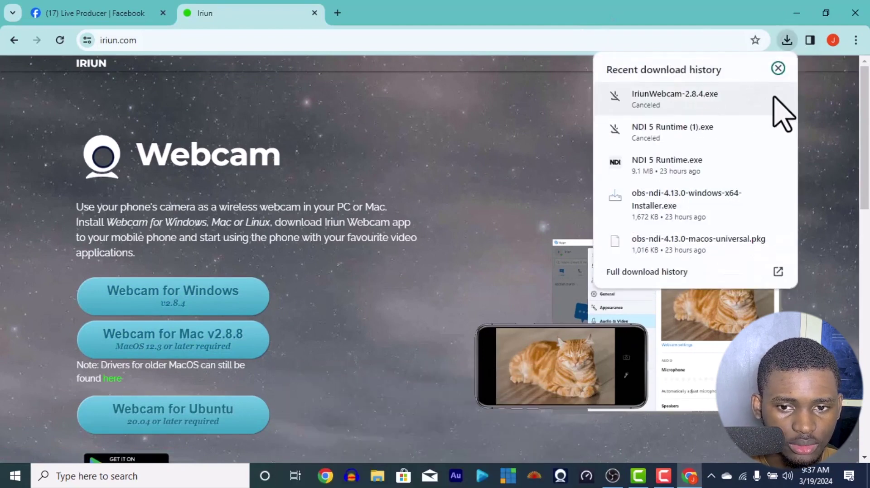
{"action": "left_click", "coordinate": [778, 69]}
- Minimize the browser, review the four camera slots in Iriun Webcam, and minimize its window
{"action": "left_click", "coordinate": [796, 13]}
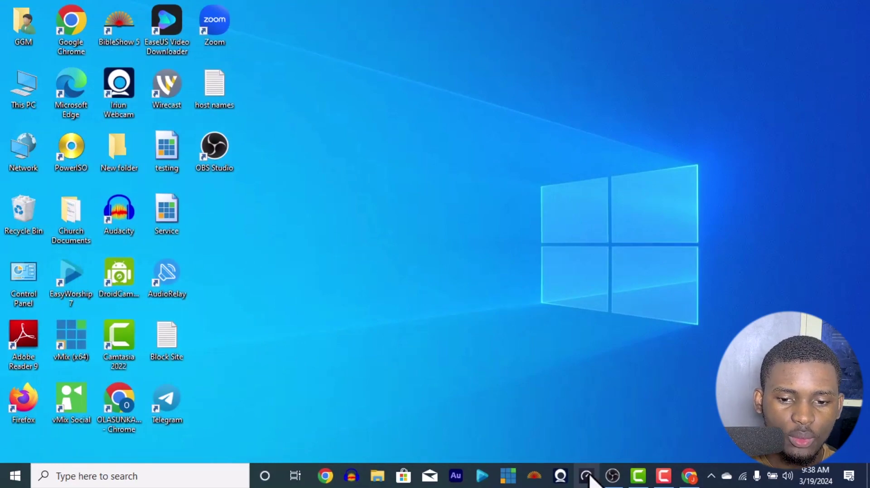
{"action": "left_click", "coordinate": [561, 476]}
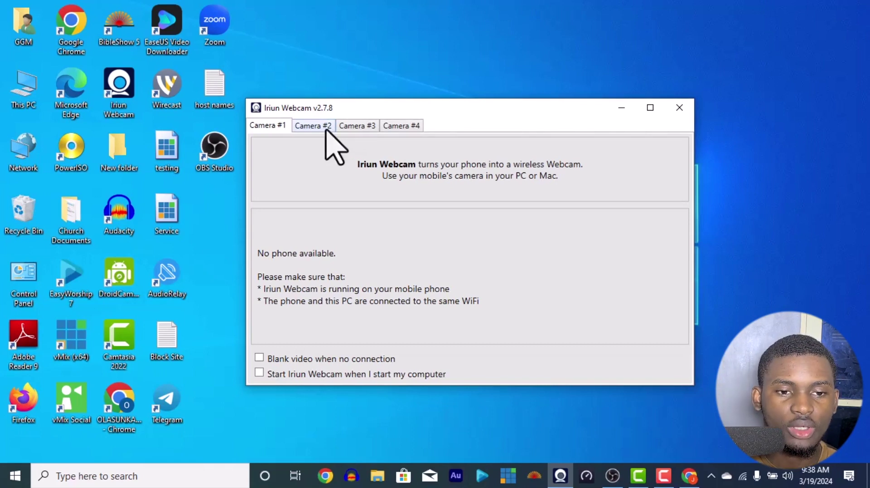
{"action": "left_click_drag", "start_coordinate": [362, 109], "coordinate": [363, 105]}
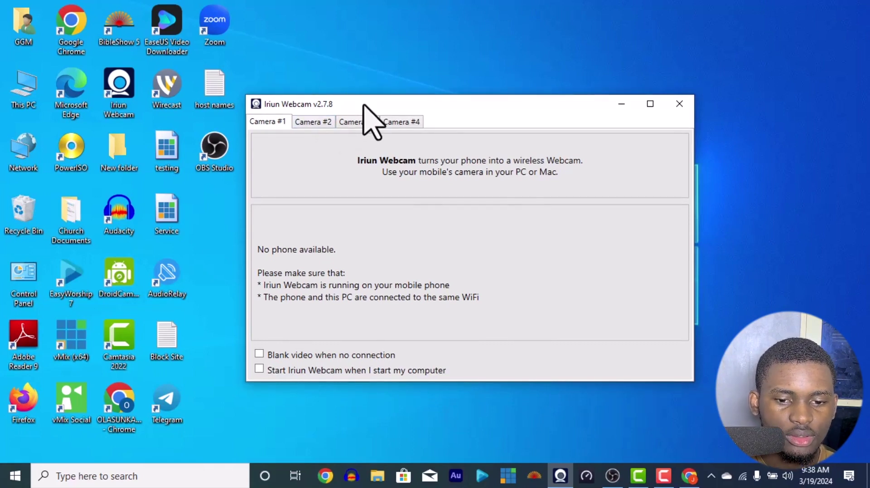
{"action": "left_click", "coordinate": [313, 122]}
{"action": "left_click", "coordinate": [357, 122]}
{"action": "left_click", "coordinate": [401, 121]}
{"action": "left_click", "coordinate": [273, 121]}
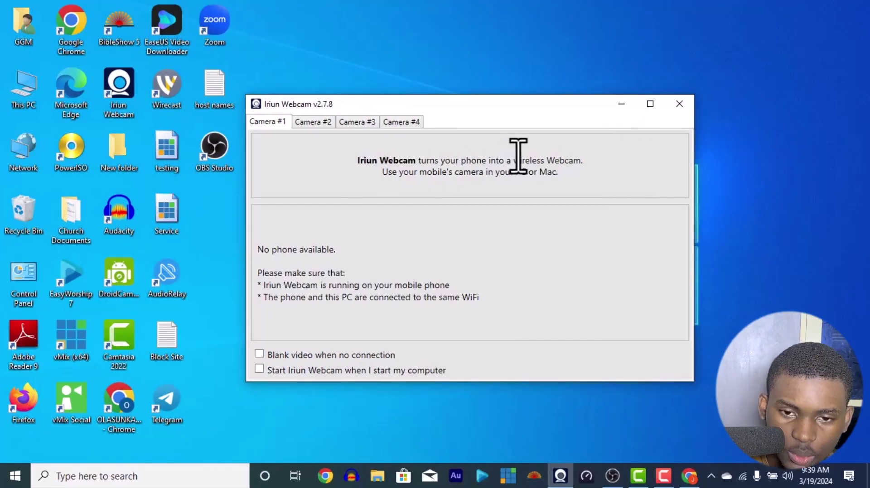
{"action": "left_click", "coordinate": [612, 108]}
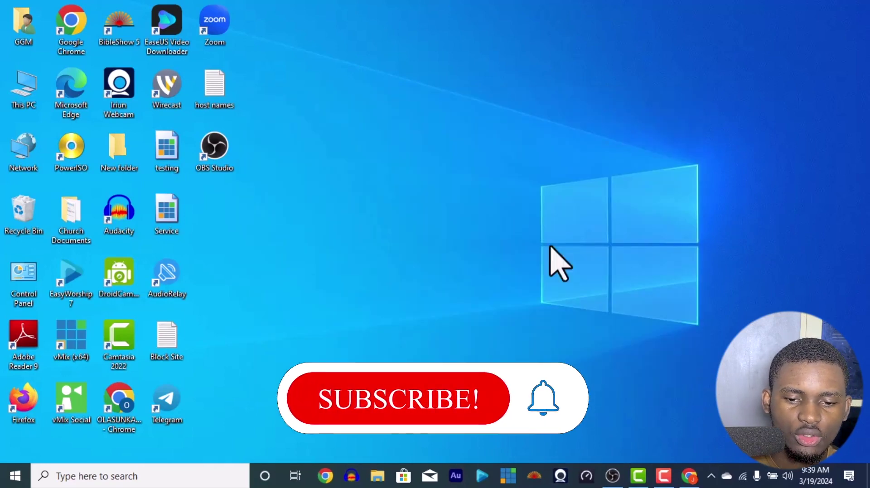
- Bring Iriun Webcam back up and check the Wi-Fi network the computer is connected to
{"action": "left_click", "coordinate": [561, 478]}
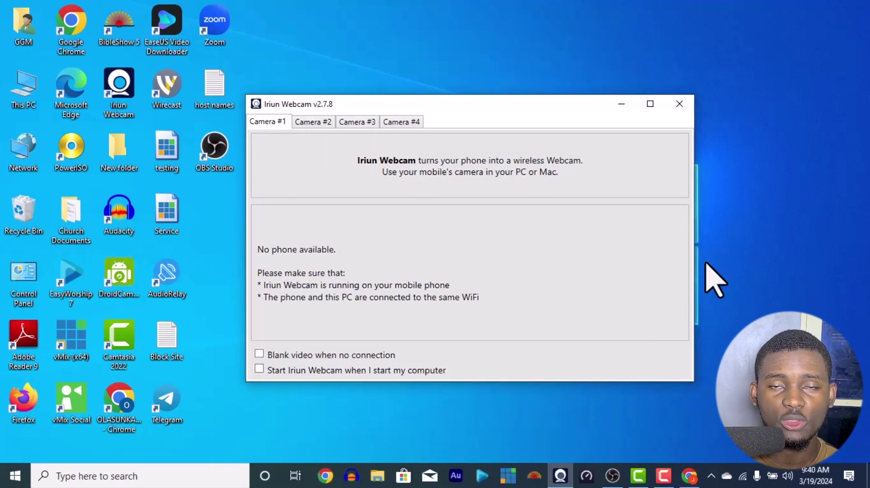
{"action": "left_click", "coordinate": [743, 476]}
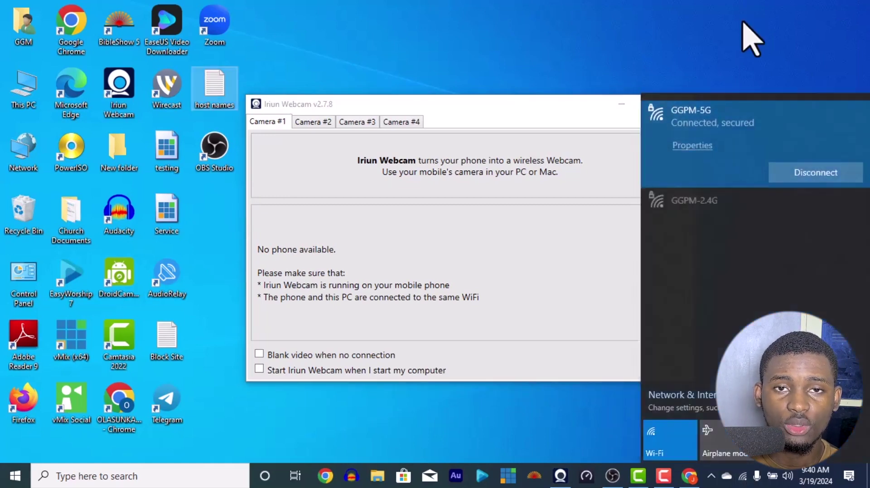
{"action": "left_click", "coordinate": [752, 39]}
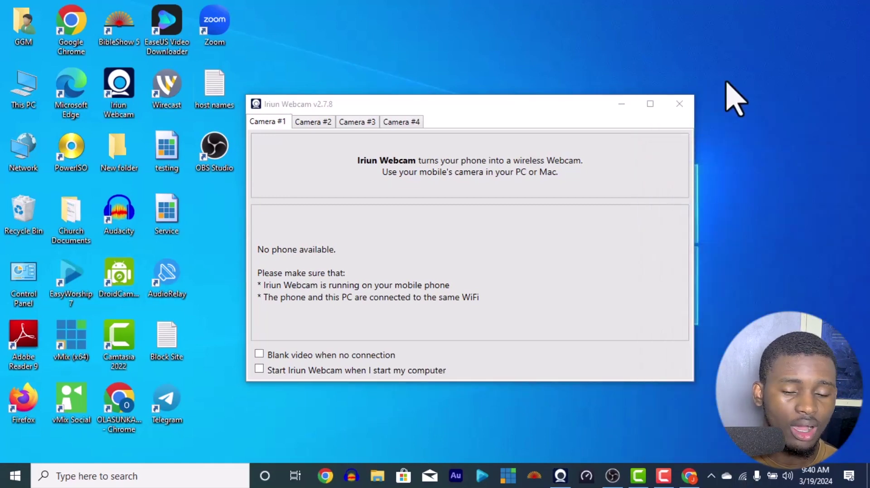
{"action": "left_click", "coordinate": [743, 476]}
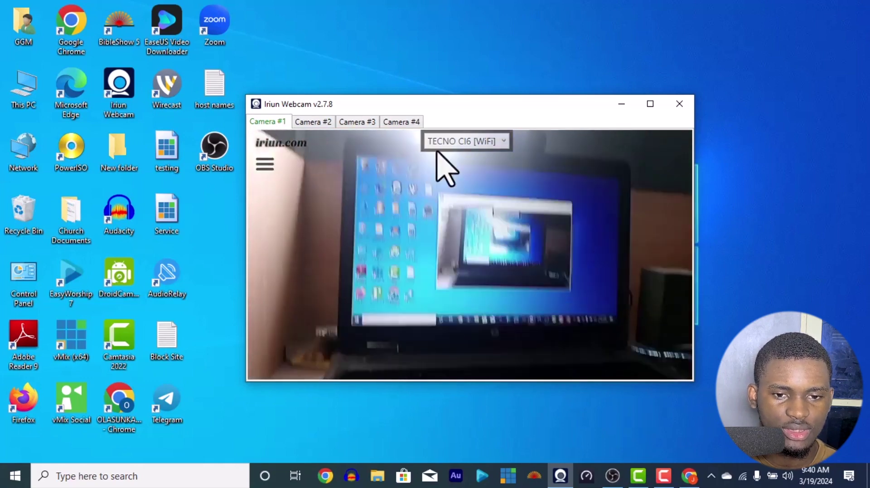
- Check the phone selection list for Camera #1 over the live feed and minimize Iriun Webcam
{"action": "left_click", "coordinate": [481, 144]}
{"action": "left_click", "coordinate": [482, 144]}
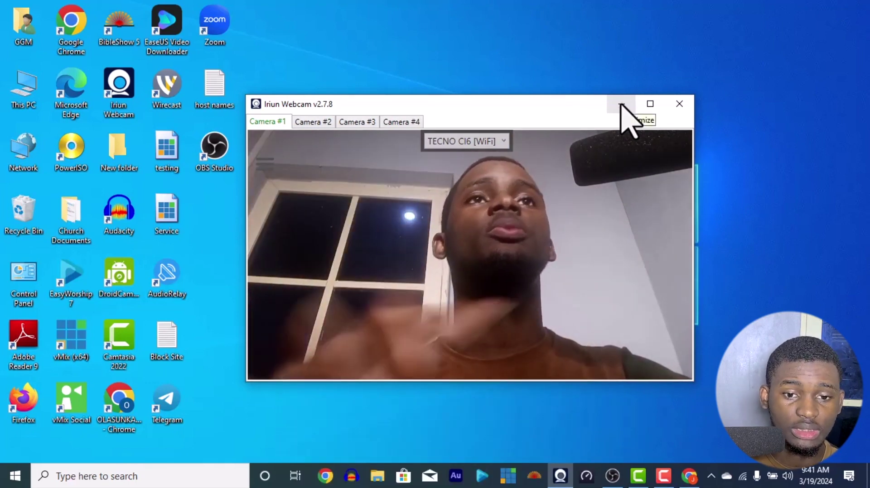
{"action": "left_click", "coordinate": [621, 104]}
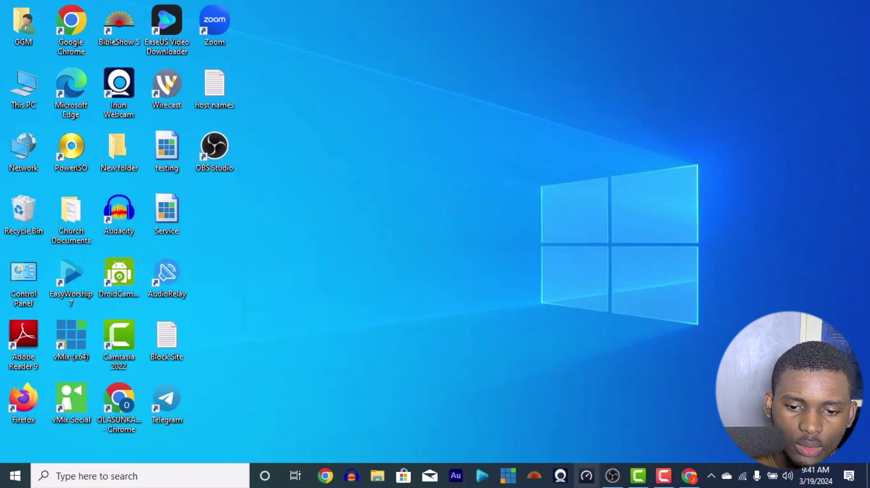
- Switch to OBS Studio and add a new Video Capture Device source named Cam 1 to the scene
{"action": "left_click", "coordinate": [610, 478]}
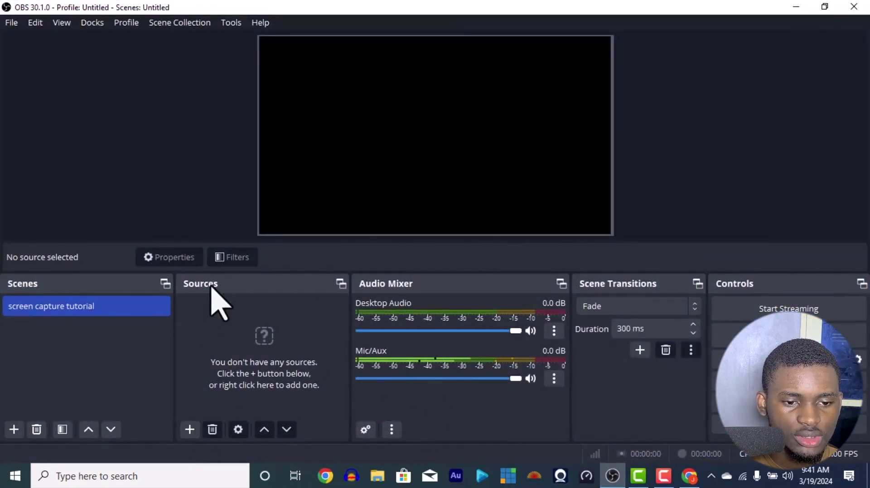
{"action": "left_click", "coordinate": [194, 434]}
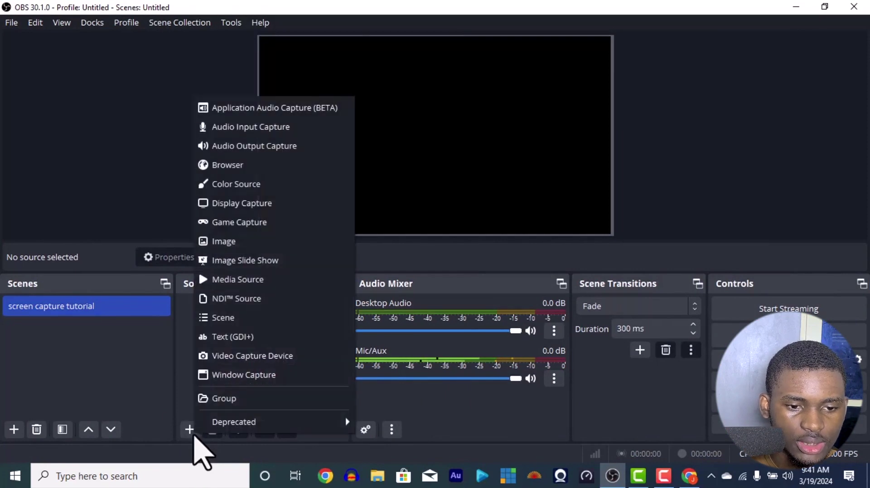
{"action": "left_click", "coordinate": [235, 358]}
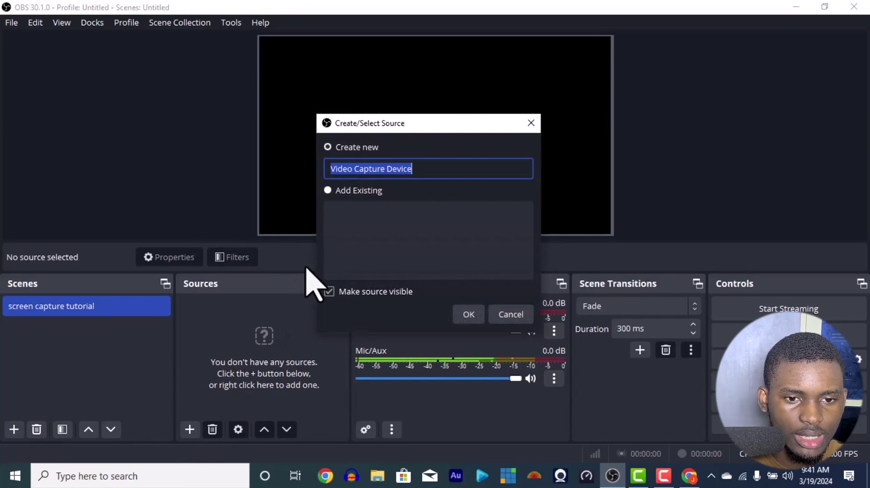
{"action": "type", "text": "Cam 1"}
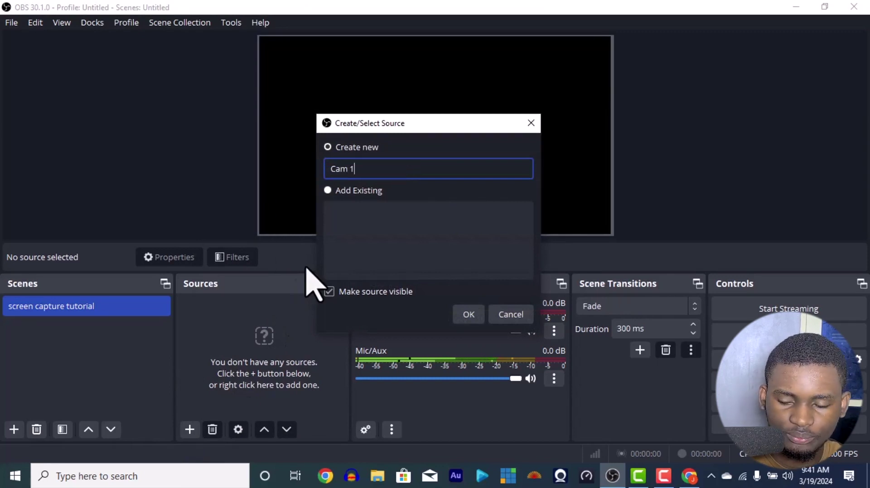
{"action": "left_click", "coordinate": [467, 317]}
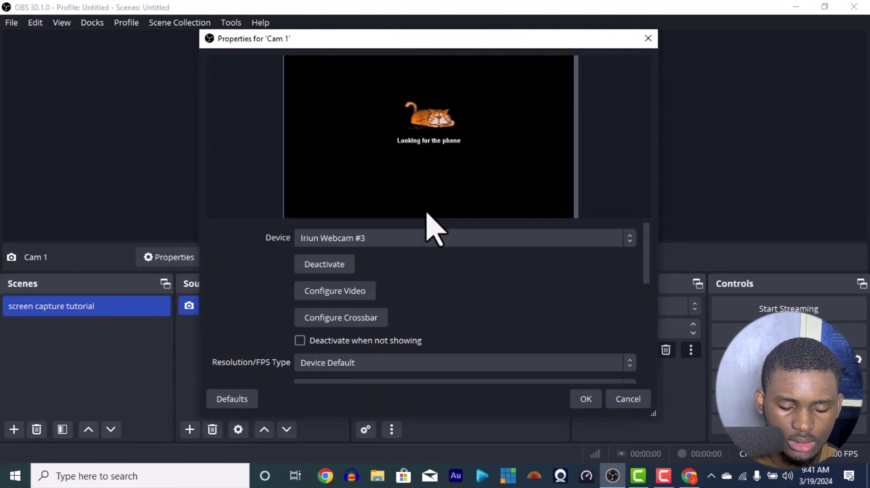
- Select Iriun Webcam as the device for Cam 1 and set its Resolution/FPS Type to Custom
{"action": "left_click", "coordinate": [433, 238]}
{"action": "left_click", "coordinate": [405, 255]}
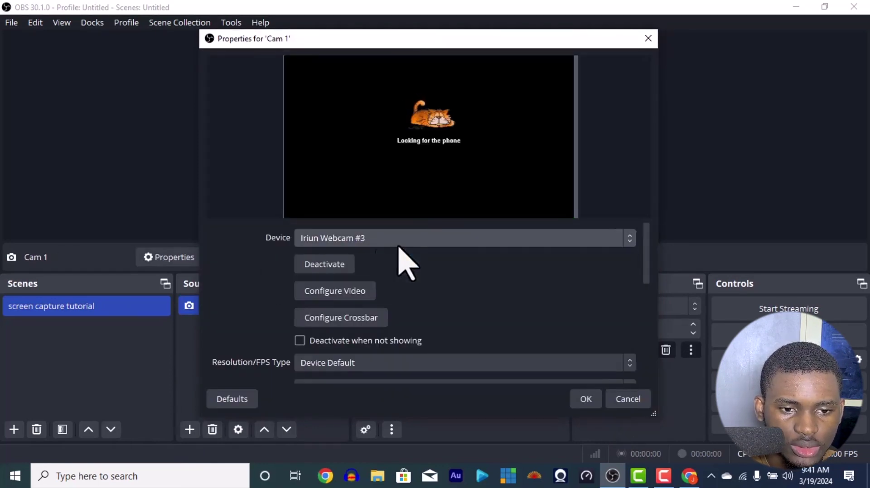
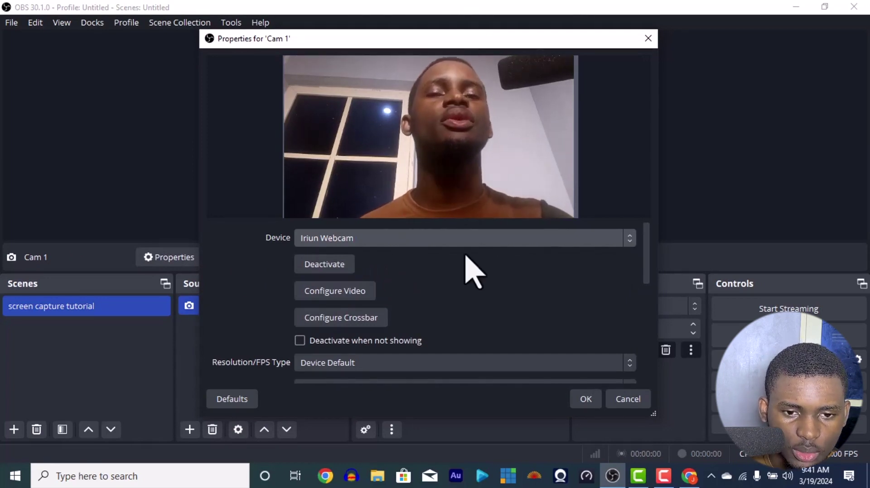
{"action": "scroll", "coordinate": [489, 280], "scroll_direction": "down", "scroll_amount": 2}
{"action": "scroll", "coordinate": [500, 292], "scroll_direction": "up", "scroll_amount": 2}
{"action": "scroll", "coordinate": [500, 292], "scroll_direction": "down", "scroll_amount": 2}
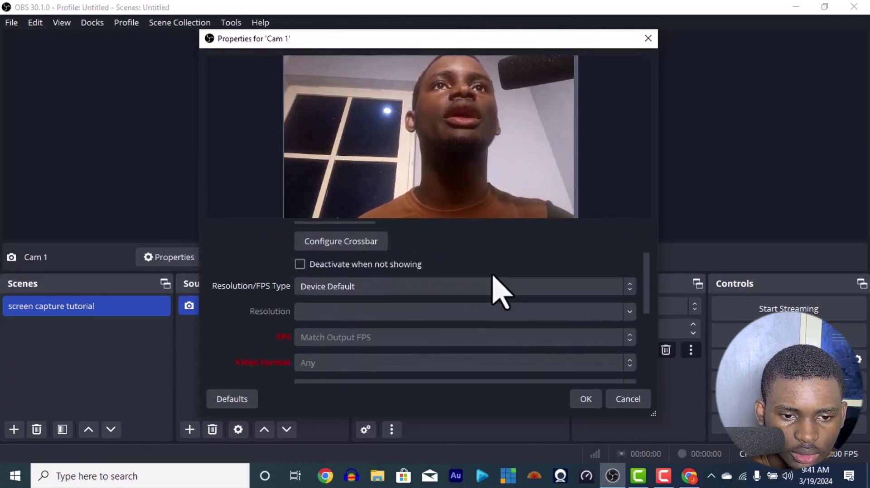
{"action": "left_click", "coordinate": [627, 287]}
{"action": "left_click", "coordinate": [569, 317]}
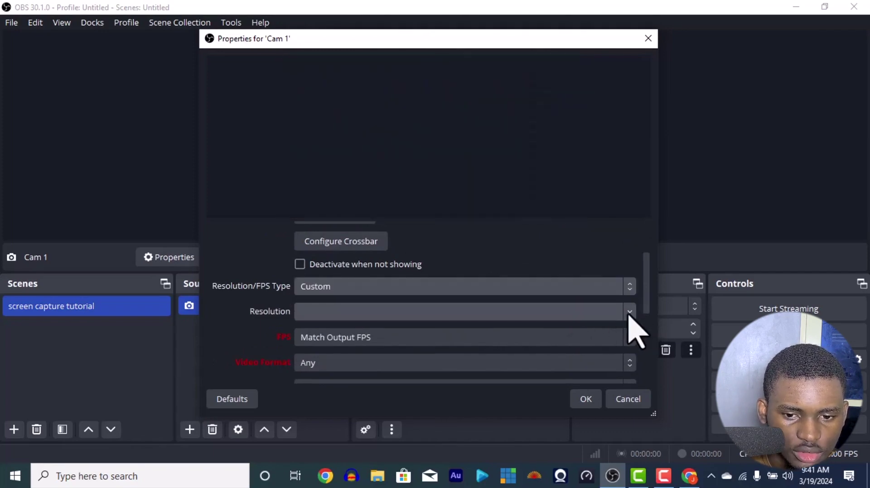
- Switch to Iriun Webcam, set the Camera #1 video format to 2560 x 1440, and minimize its window
{"action": "left_click", "coordinate": [561, 476]}
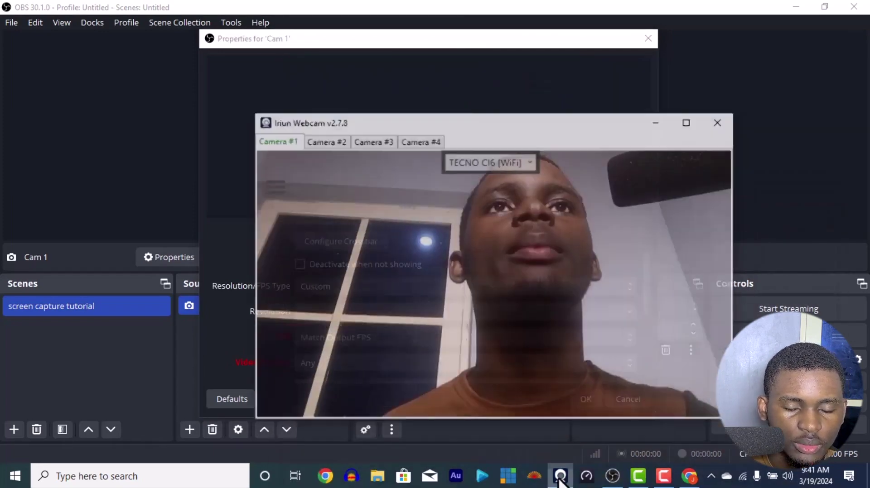
{"action": "left_click", "coordinate": [265, 166]}
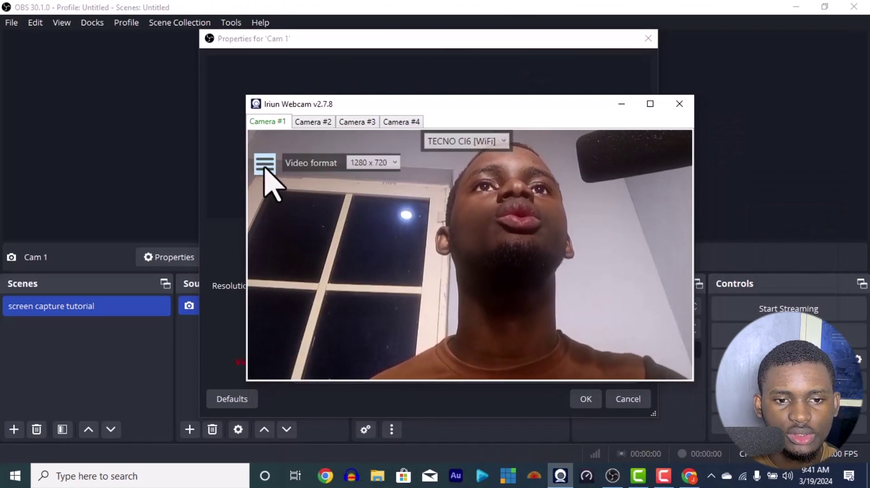
{"action": "left_click", "coordinate": [375, 165]}
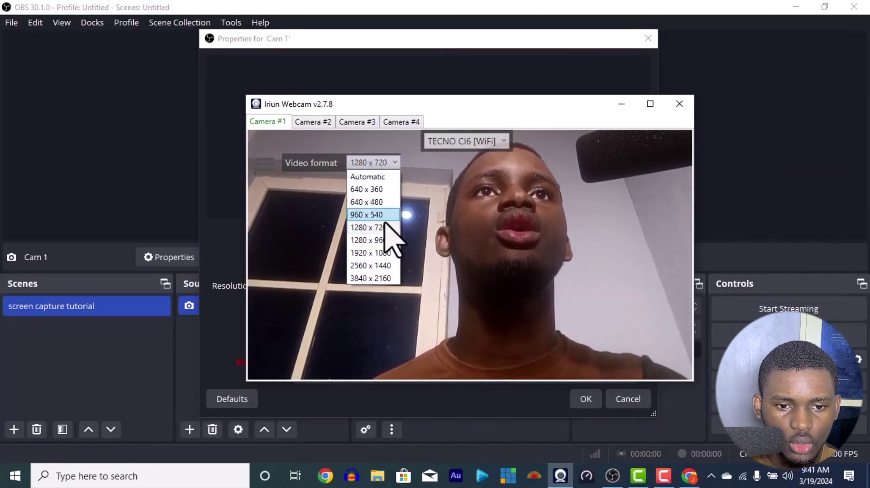
{"action": "left_click", "coordinate": [390, 253]}
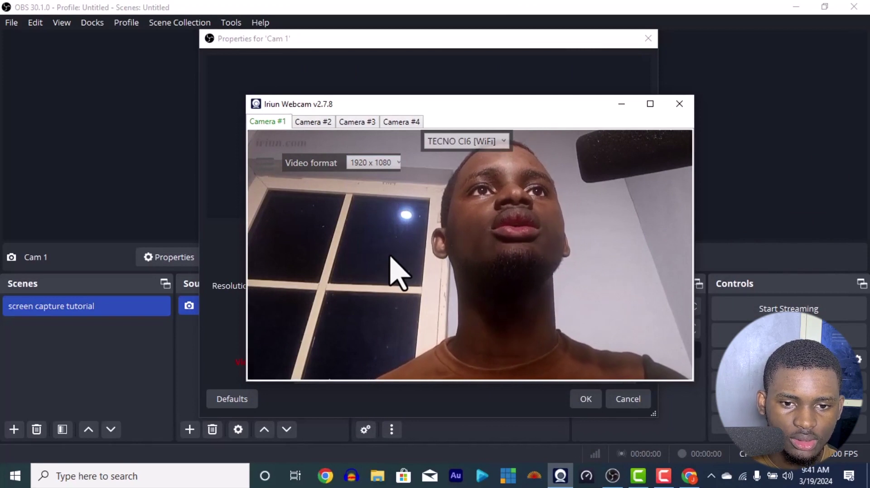
{"action": "left_click", "coordinate": [379, 164]}
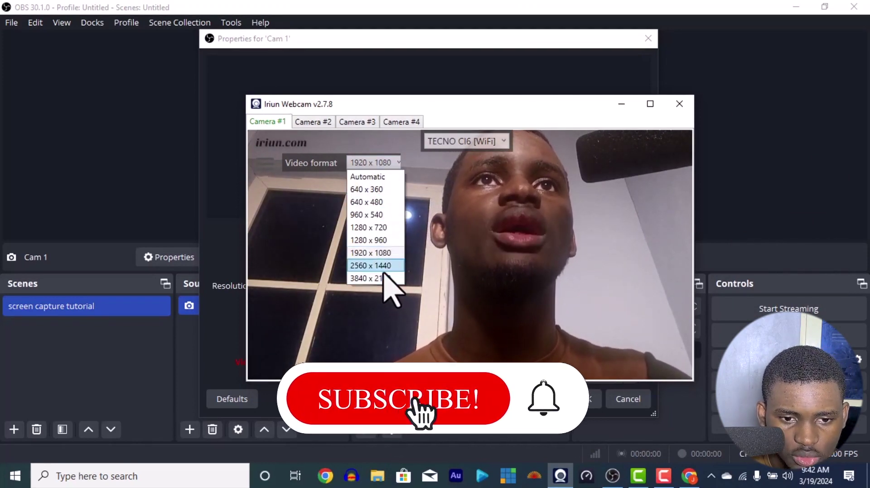
{"action": "left_click", "coordinate": [384, 267]}
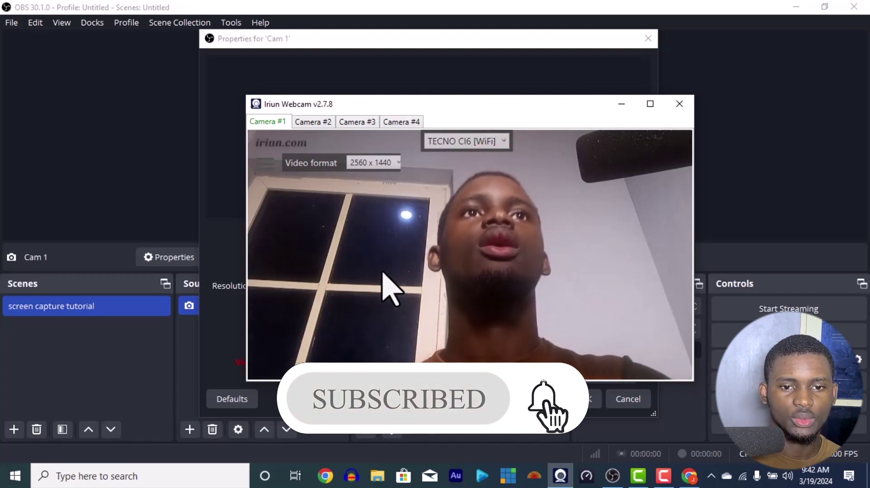
{"action": "left_click", "coordinate": [622, 105]}
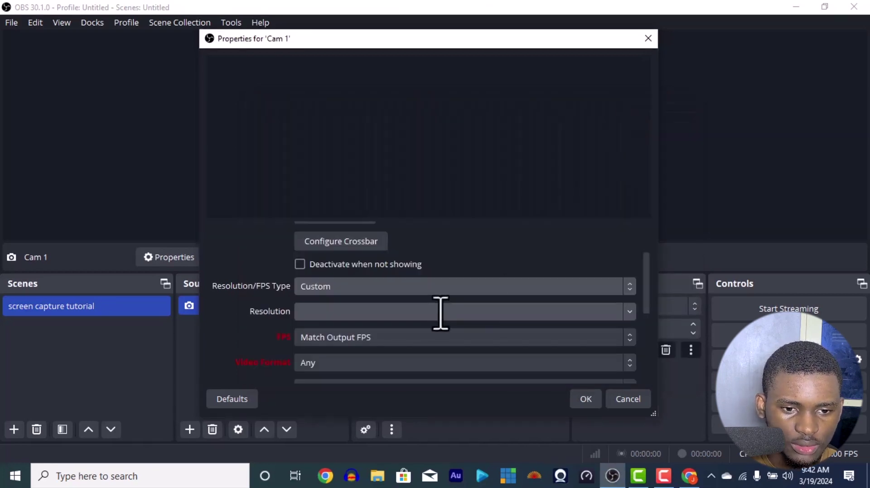
- Set the resolution of Cam 1 to 2560x1440 and its FPS to 30
{"action": "left_click", "coordinate": [567, 313]}
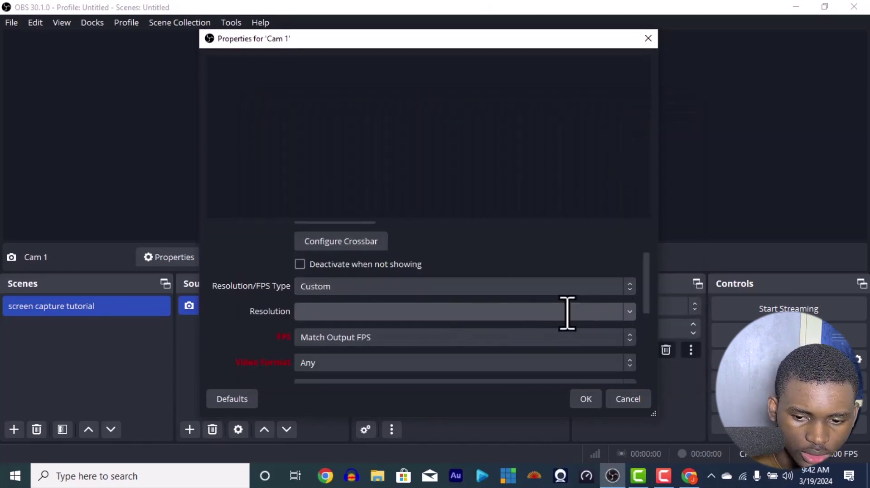
{"action": "type", "text": "2560x1440"}
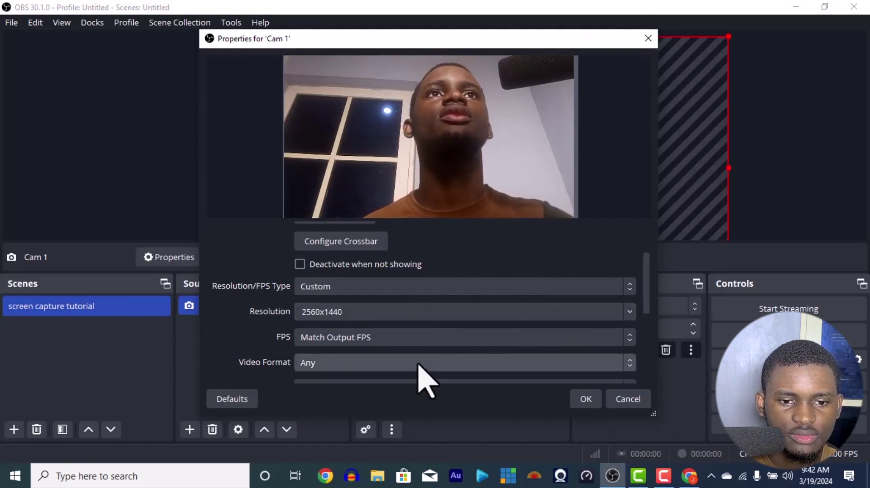
{"action": "left_click", "coordinate": [388, 344]}
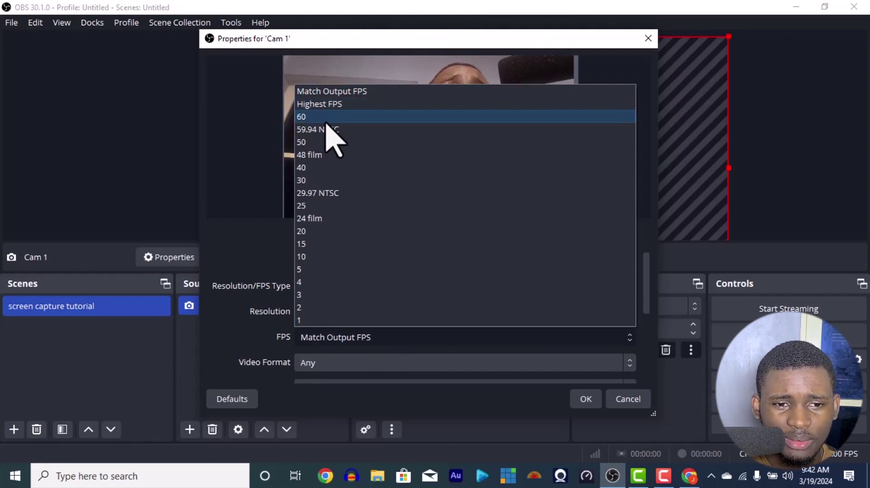
{"action": "left_click", "coordinate": [322, 180]}
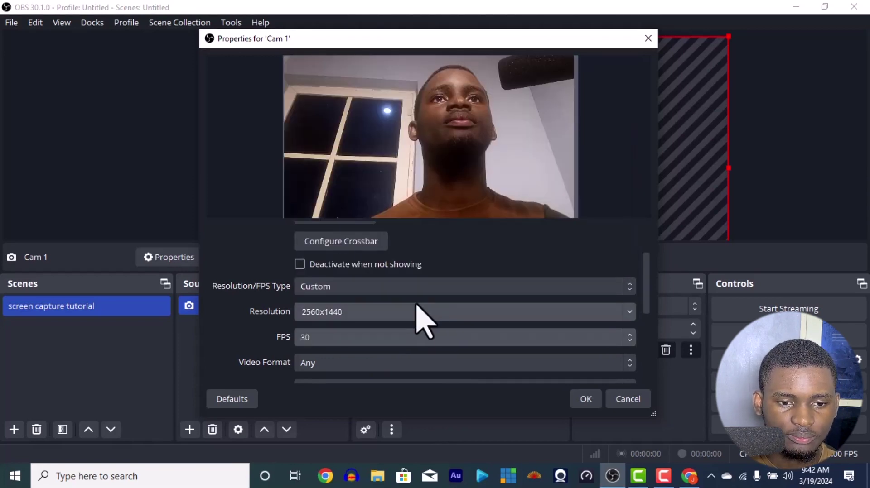
- Review the video format, color space and audio output mode options of Cam 1, and accept the source properties
{"action": "left_click", "coordinate": [521, 365]}
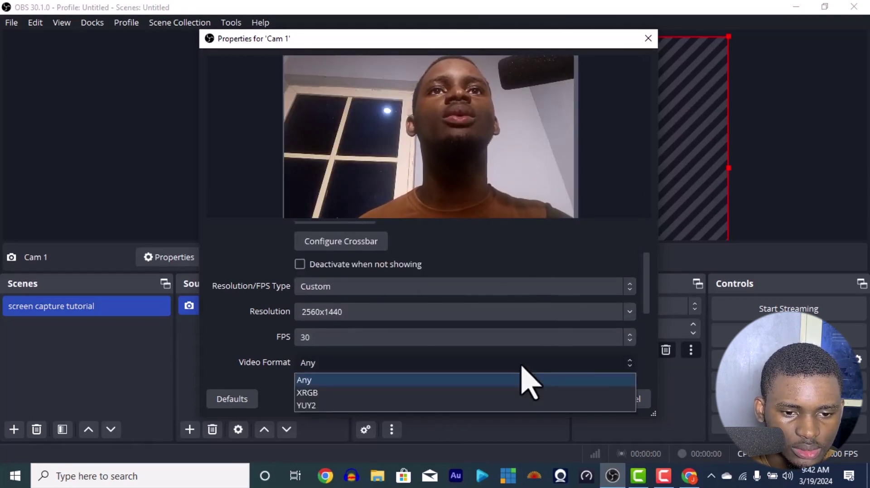
{"action": "left_click", "coordinate": [521, 365]}
{"action": "left_click_drag", "start_coordinate": [647, 278], "coordinate": [645, 324]}
{"action": "left_click", "coordinate": [555, 292]}
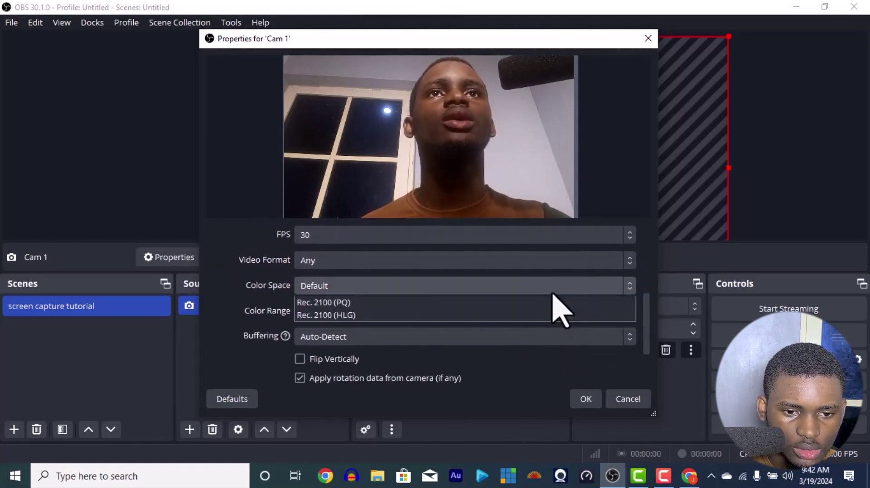
{"action": "left_click", "coordinate": [552, 299]}
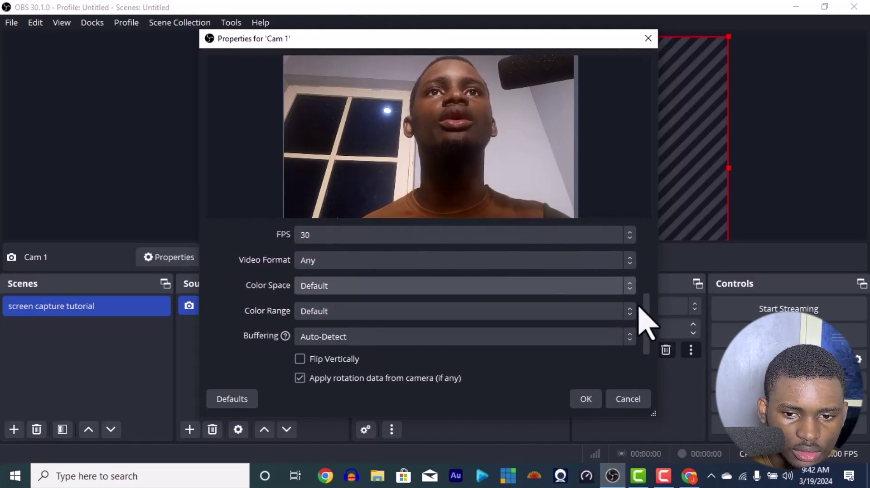
{"action": "left_click_drag", "start_coordinate": [645, 316], "coordinate": [646, 359]}
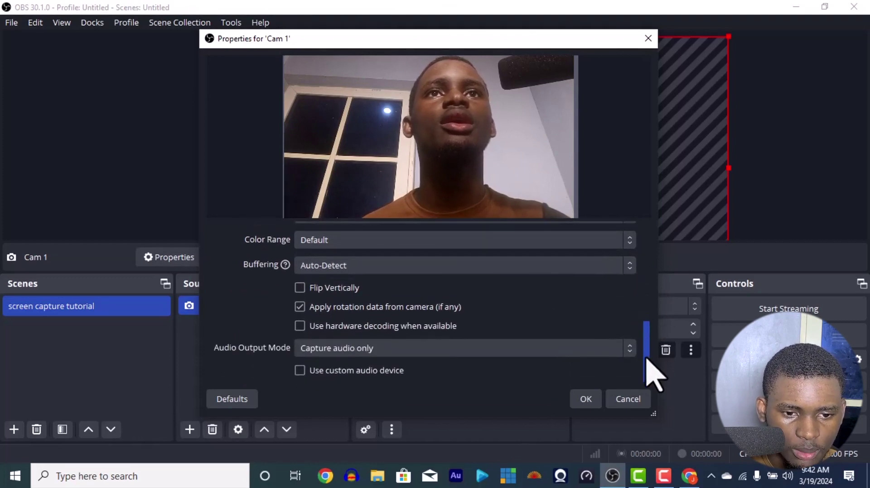
{"action": "left_click", "coordinate": [505, 355]}
{"action": "left_click", "coordinate": [506, 355]}
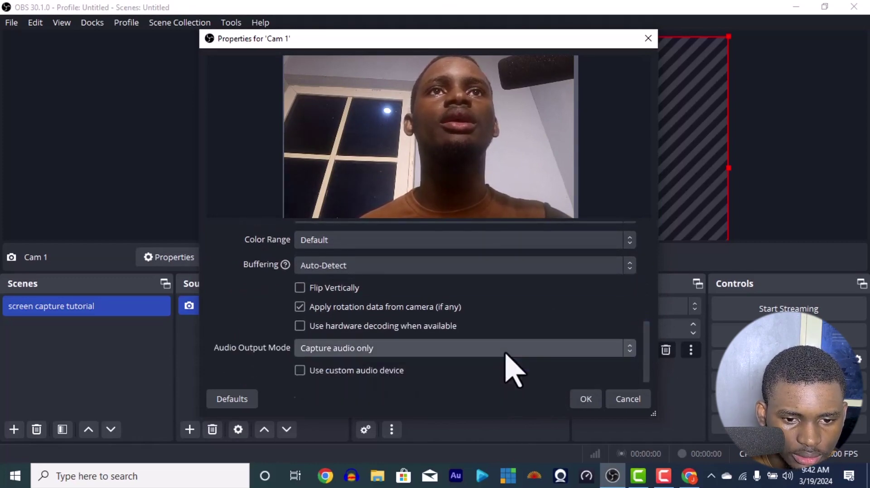
{"action": "left_click", "coordinate": [583, 401]}
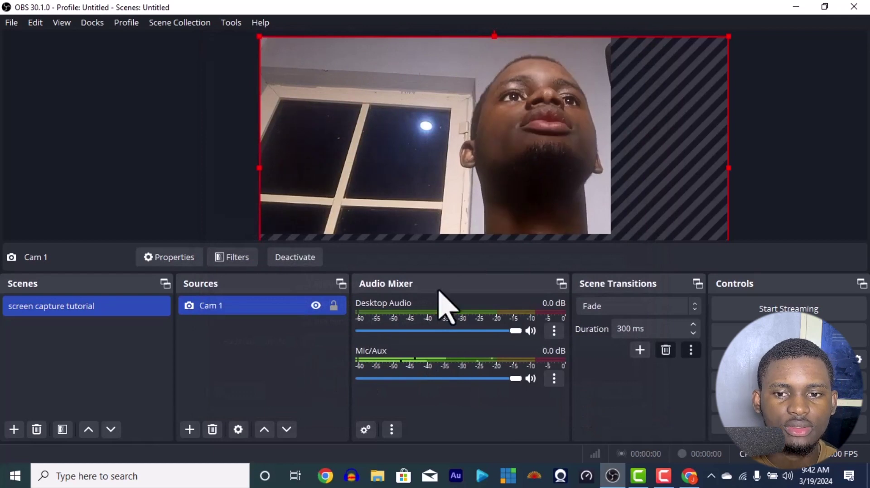
- Scale the Cam 1 image down to fill the whole canvas and deselect it
{"action": "left_click_drag", "start_coordinate": [552, 117], "coordinate": [495, 140]}
{"action": "left_click_drag", "start_coordinate": [375, 90], "coordinate": [480, 176]}
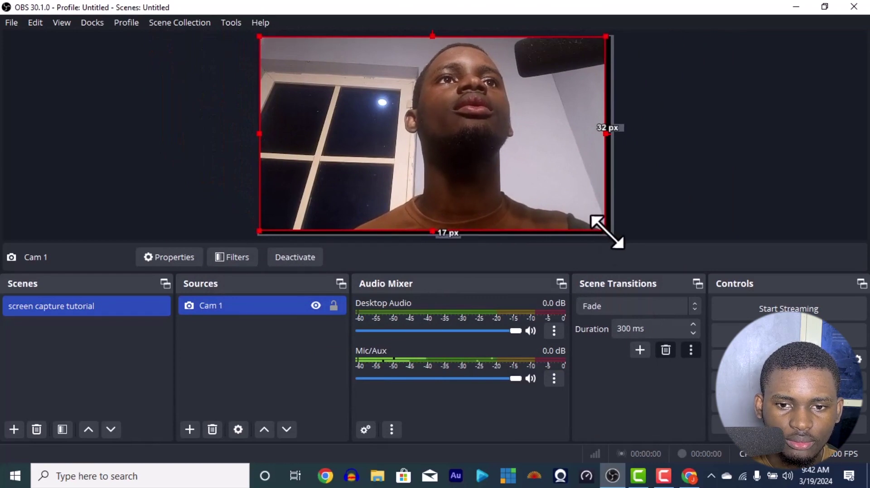
{"action": "left_click_drag", "start_coordinate": [605, 230], "coordinate": [610, 234]}
{"action": "left_click", "coordinate": [683, 149]}
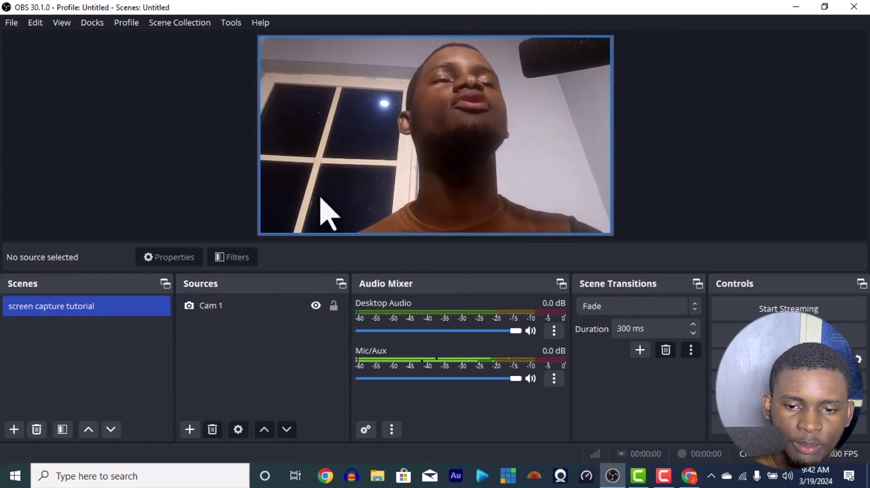
- Switch to Chrome and bring up the Facebook Live Producer page containing the stream key
{"action": "left_click", "coordinate": [693, 484]}
{"action": "left_click", "coordinate": [78, 14]}
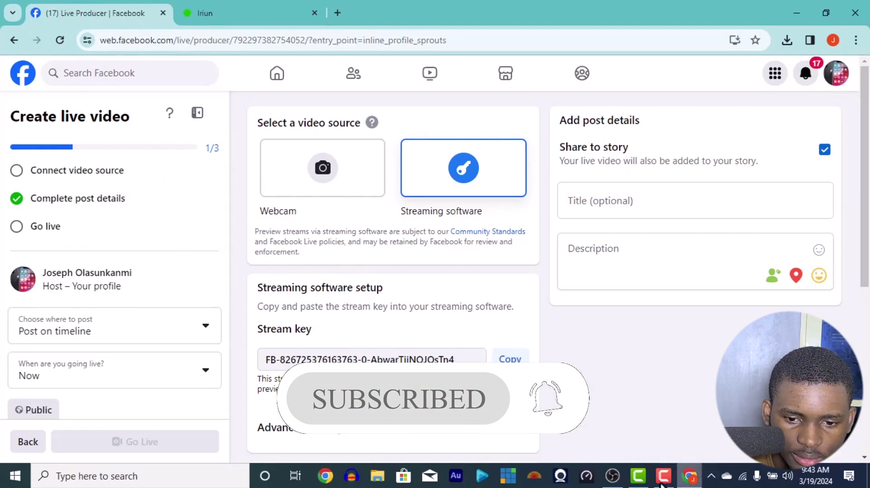
- In the OBS Studio stream settings, choose Facebook Live as the service, paste the stream key, and check the key field
{"action": "left_click", "coordinate": [612, 476]}
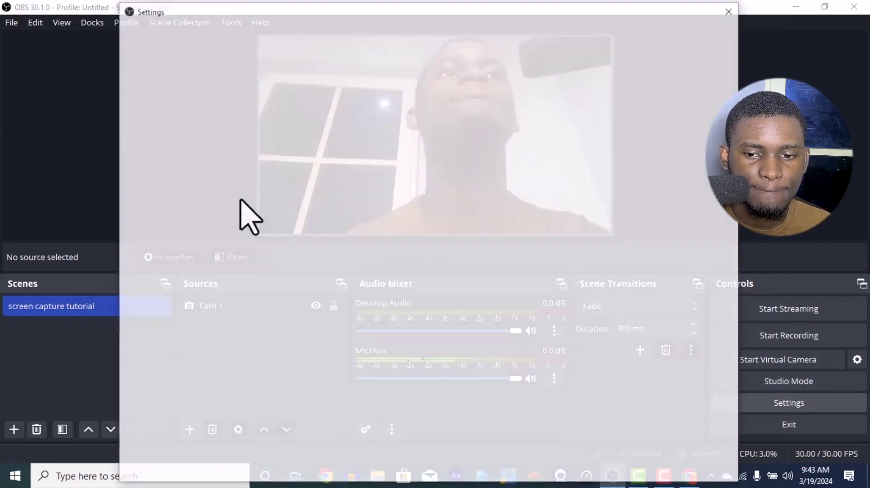
{"action": "left_click", "coordinate": [410, 39]}
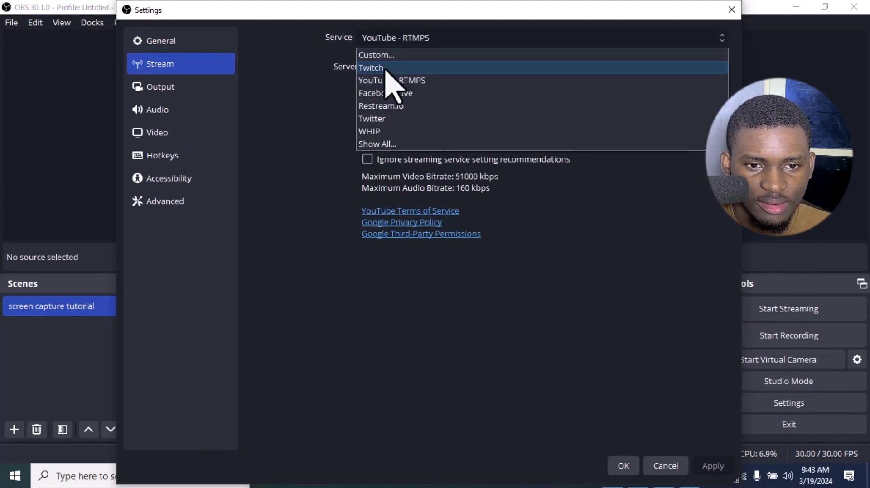
{"action": "left_click", "coordinate": [389, 93]}
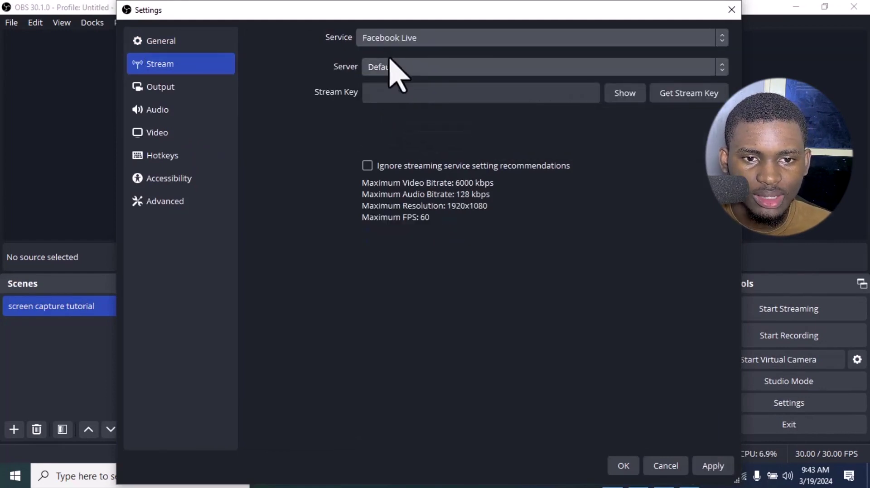
{"action": "left_click", "coordinate": [415, 93]}
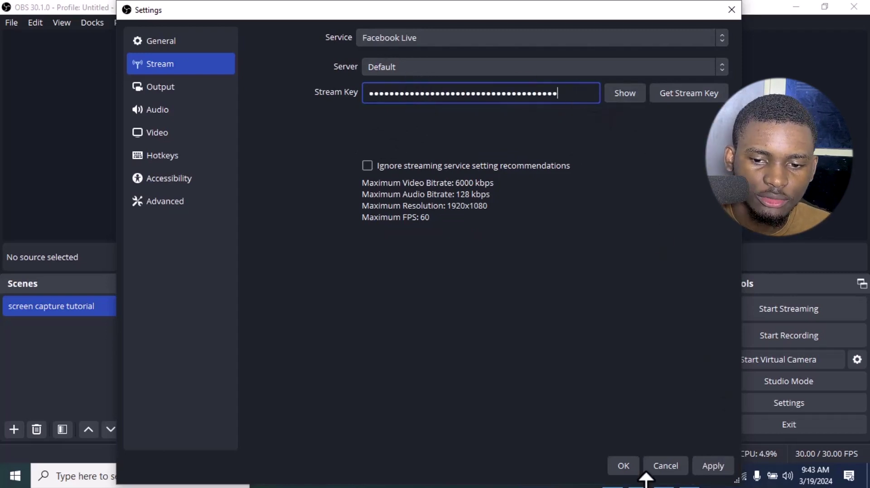
{"action": "left_click", "coordinate": [629, 95]}
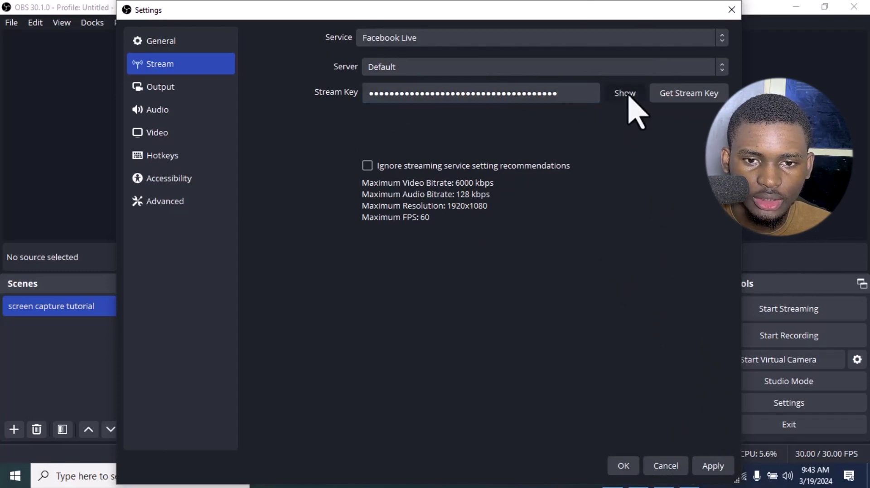
{"action": "left_click", "coordinate": [628, 96]}
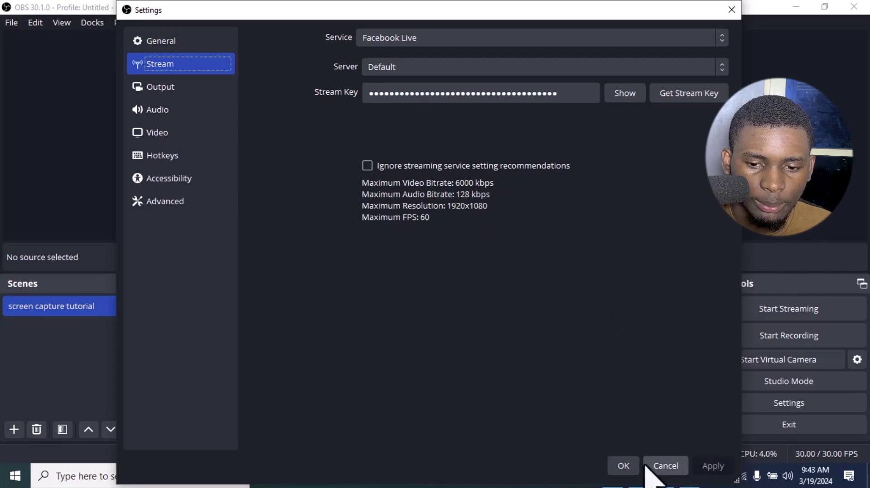
- Accept the stream settings, start streaming, and confirm the start of the stream
{"action": "left_click", "coordinate": [628, 469]}
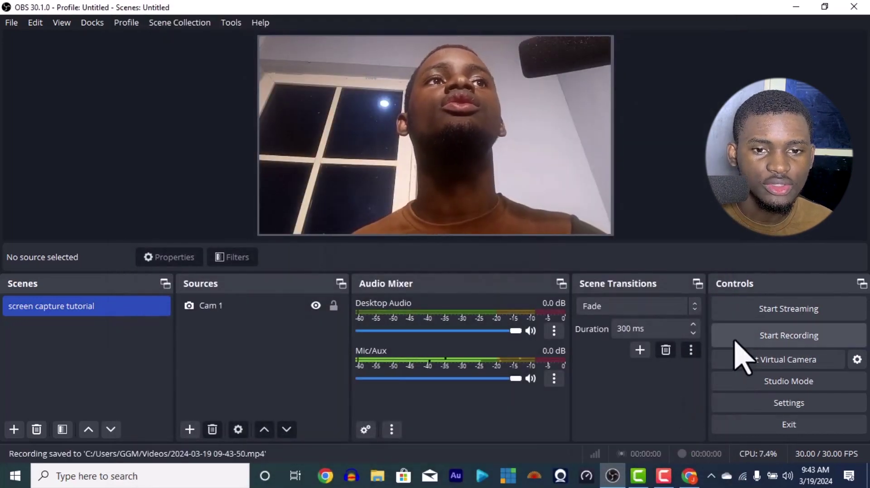
{"action": "left_click", "coordinate": [751, 310]}
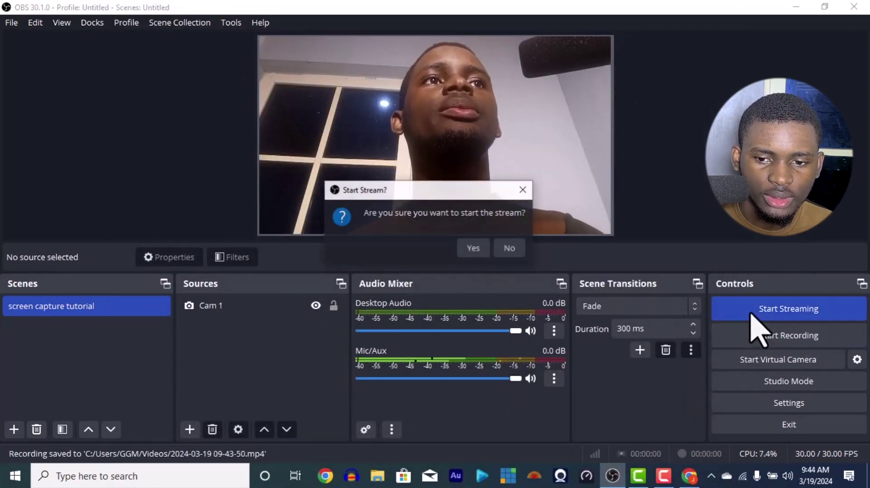
{"action": "left_click", "coordinate": [471, 248]}
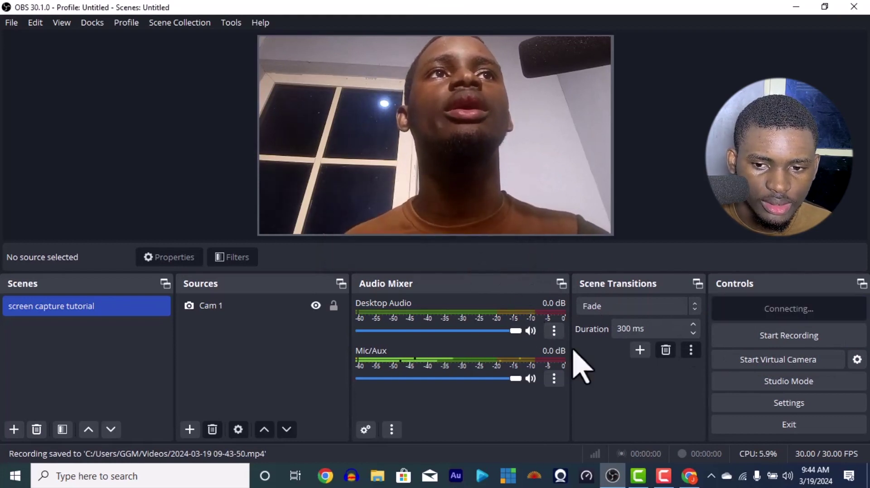
- Switch to Facebook Live Producer in Chrome, enter "Testing OBS" as the title and description, and go live
{"action": "left_click", "coordinate": [685, 480]}
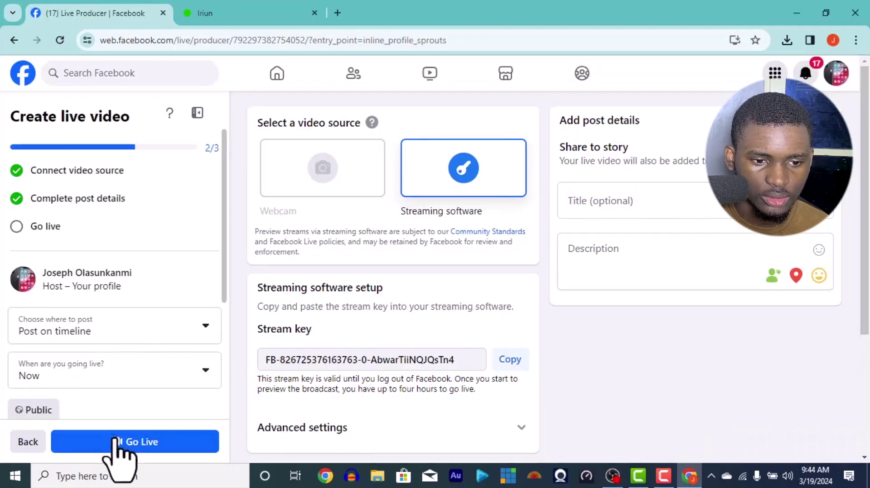
{"action": "left_click", "coordinate": [605, 209]}
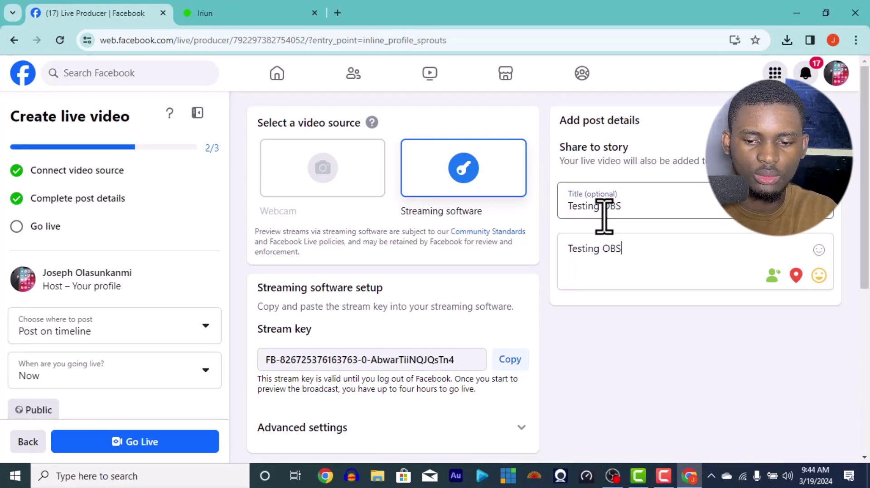
{"action": "left_click", "coordinate": [156, 446]}
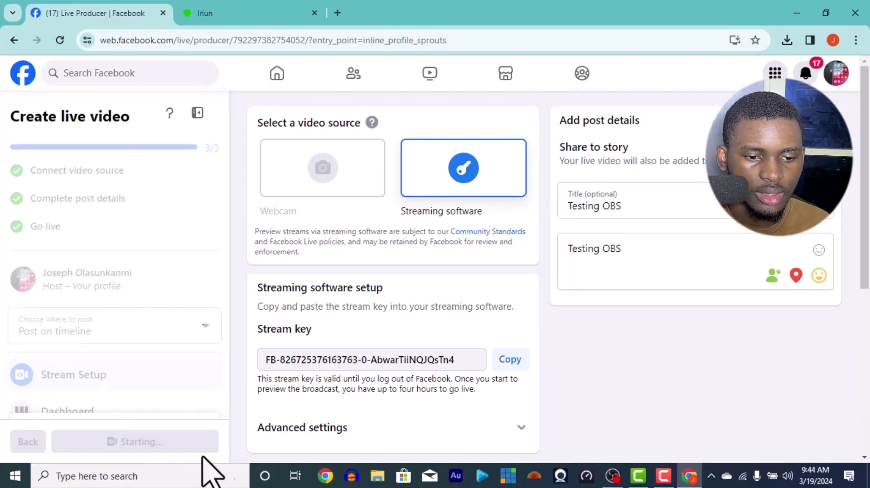
- Switch to Iriun Webcam, set Camera #1's video format to 1280 x 720, and minimize its window to return to OBS Studio
{"action": "left_click", "coordinate": [622, 487]}
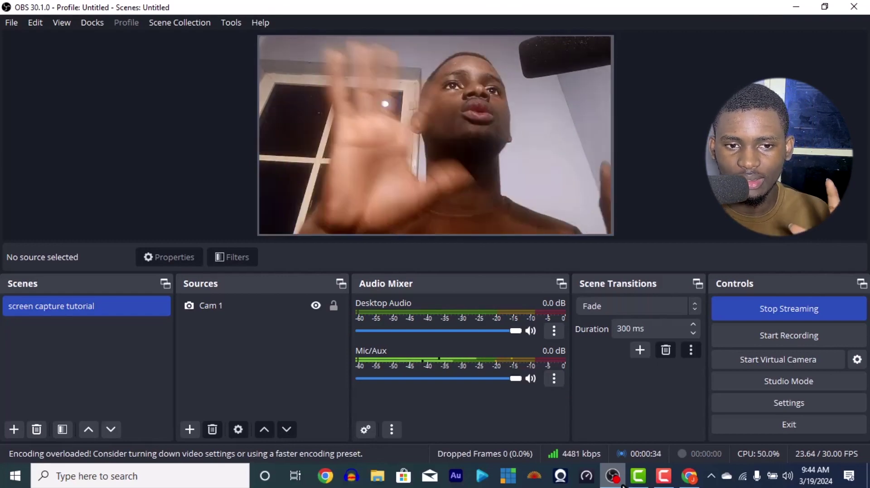
{"action": "left_click", "coordinate": [560, 476]}
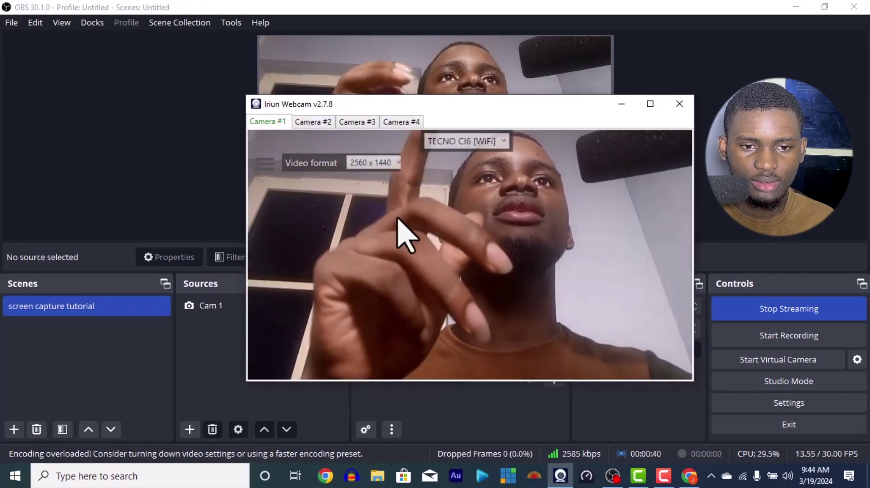
{"action": "left_click", "coordinate": [368, 168]}
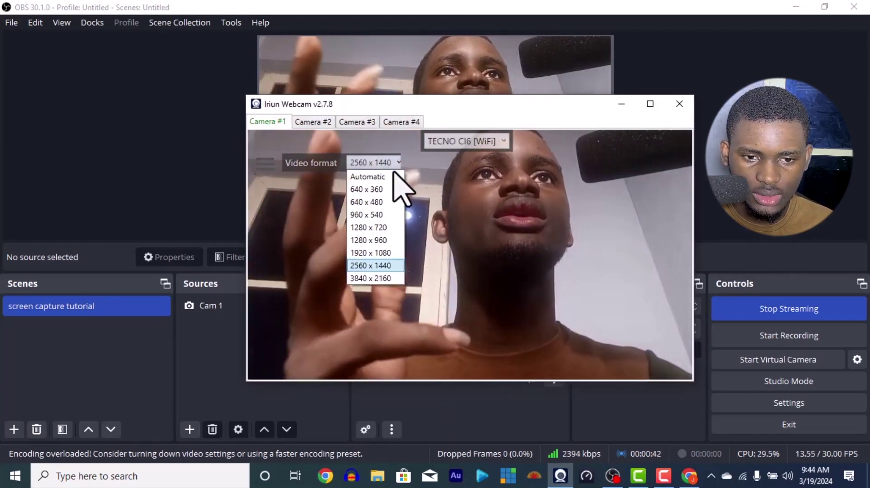
{"action": "left_click", "coordinate": [366, 228]}
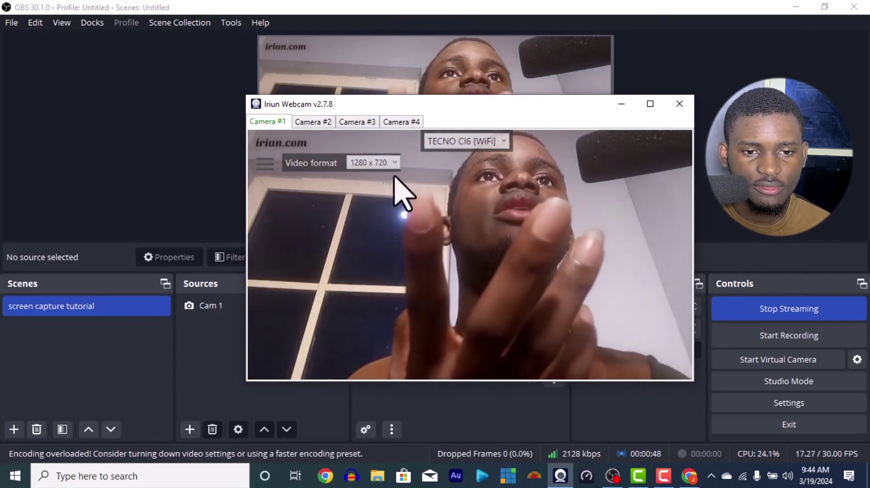
{"action": "left_click", "coordinate": [621, 104]}
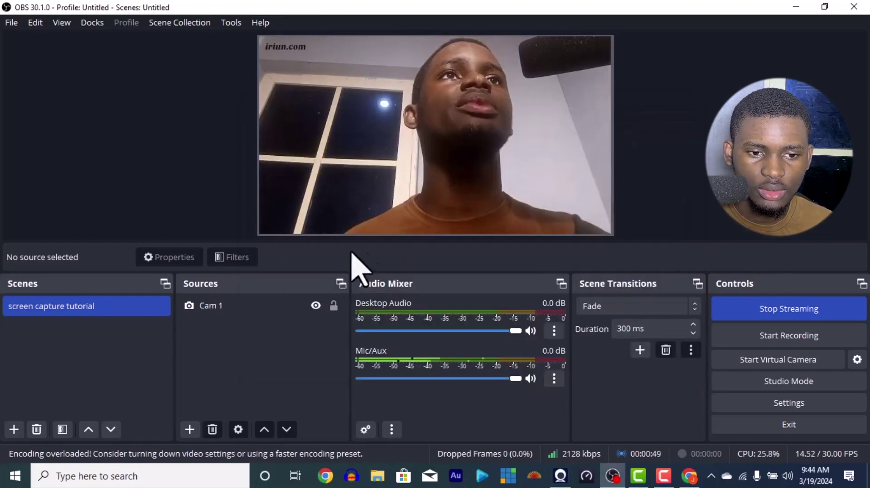
- Set the Cam 1 source's resolution to 1280x720 in its properties and enlarge its image to fill the whole canvas
{"action": "double_click", "coordinate": [233, 306]}
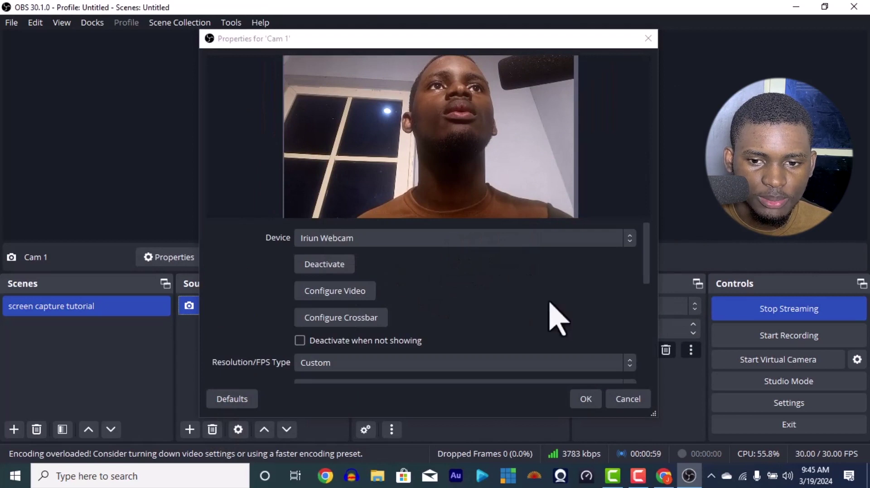
{"action": "left_click_drag", "start_coordinate": [646, 266], "coordinate": [643, 305]}
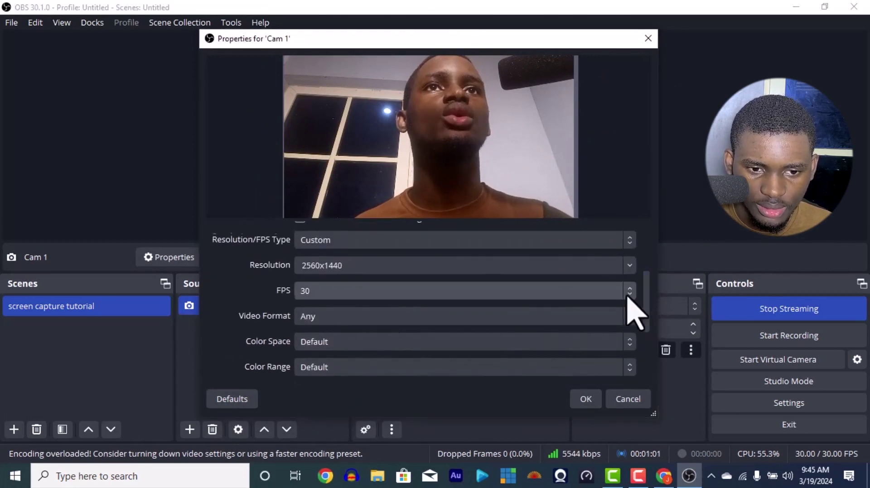
{"action": "left_click", "coordinate": [628, 266]}
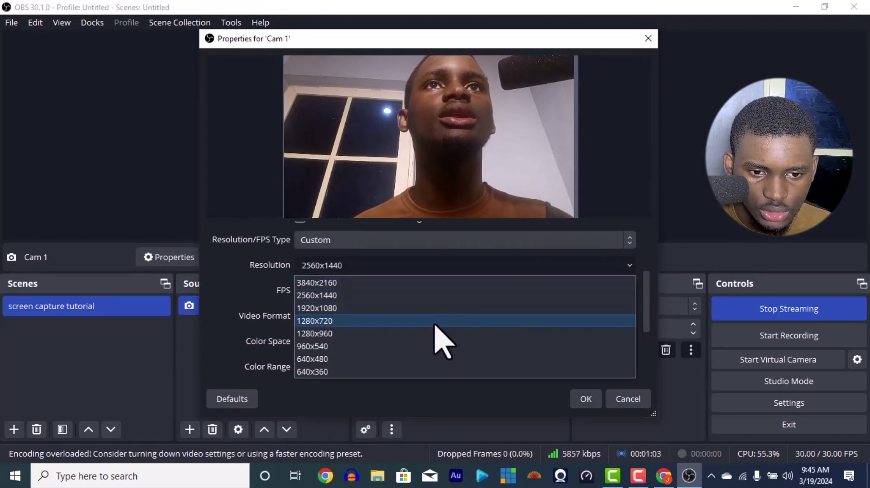
{"action": "key", "text": "Escape"}
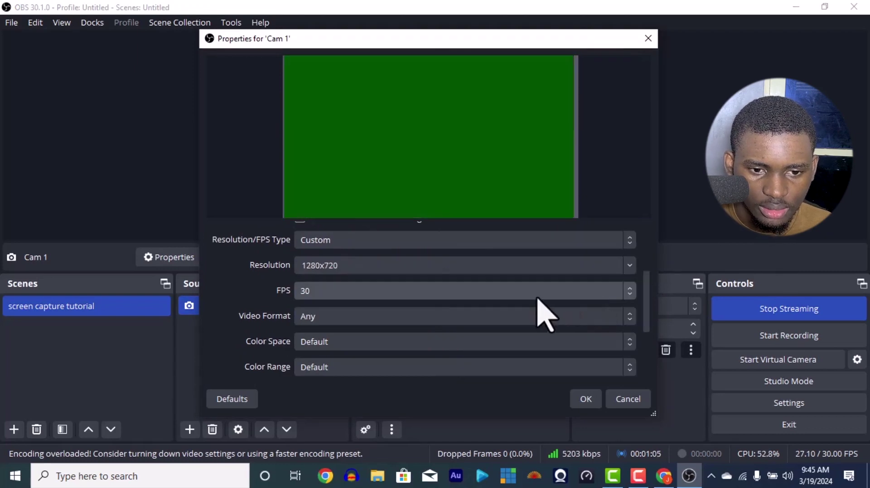
{"action": "left_click", "coordinate": [589, 292]}
{"action": "left_click", "coordinate": [435, 159]}
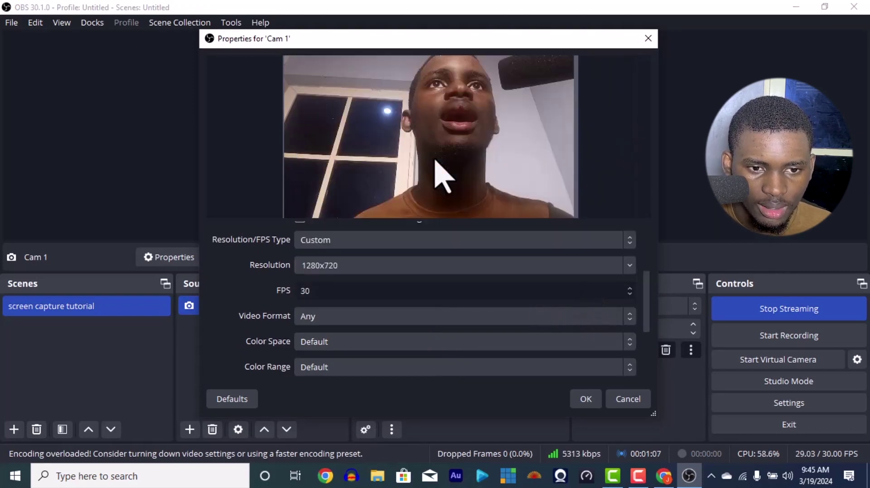
{"action": "left_click_drag", "start_coordinate": [640, 318], "coordinate": [643, 240]}
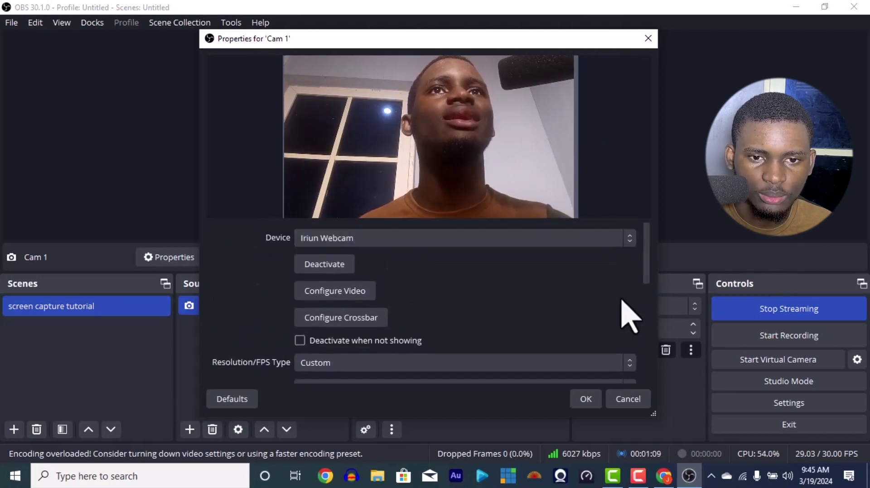
{"action": "left_click", "coordinate": [585, 399]}
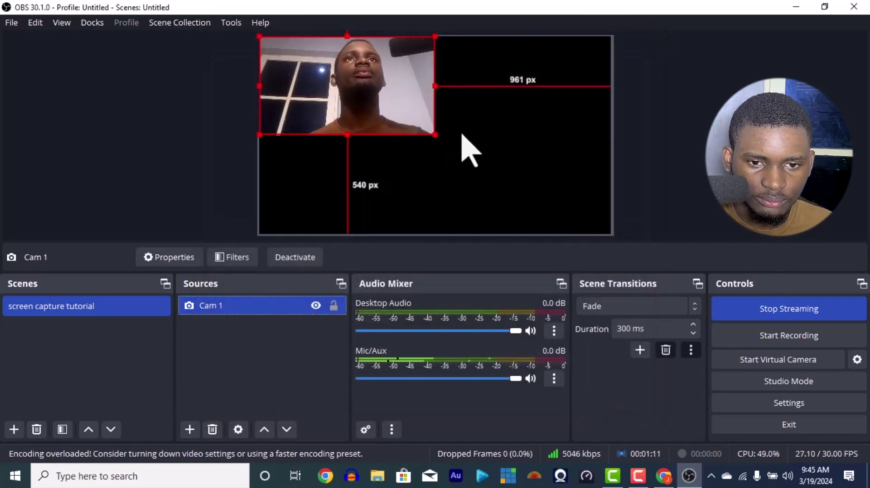
{"action": "mouse_move", "coordinate": [433, 133]}
{"action": "left_mouse_down"}
{"action": "mouse_move", "coordinate": [616, 237]}
{"action": "mouse_move", "coordinate": [598, 232]}
{"action": "left_mouse_up"}
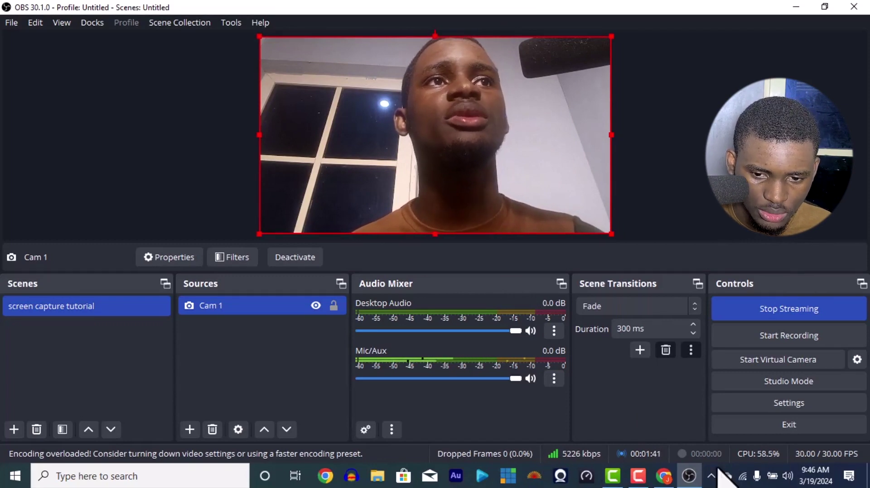
- Examine the live preview and stream metrics on the Facebook Live dashboard in Chrome, and return to OBS Studio
{"action": "left_click", "coordinate": [663, 477]}
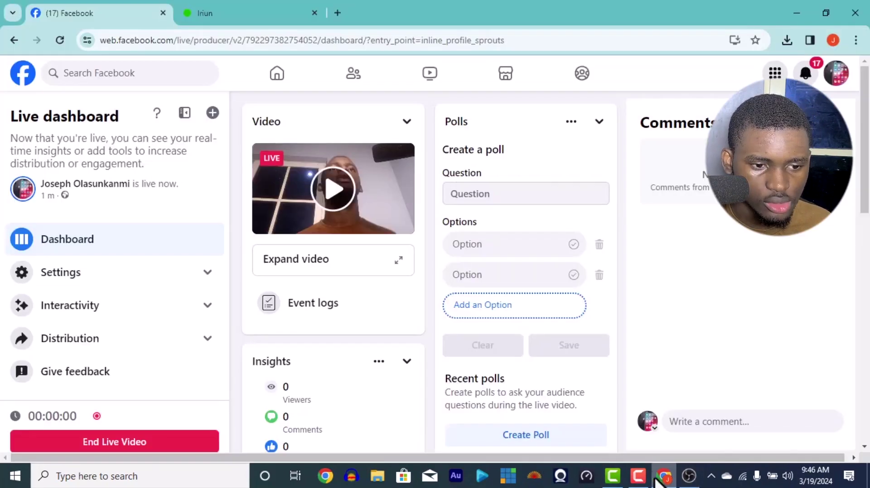
{"action": "scroll", "coordinate": [290, 352], "scroll_direction": "down", "scroll_amount": 10}
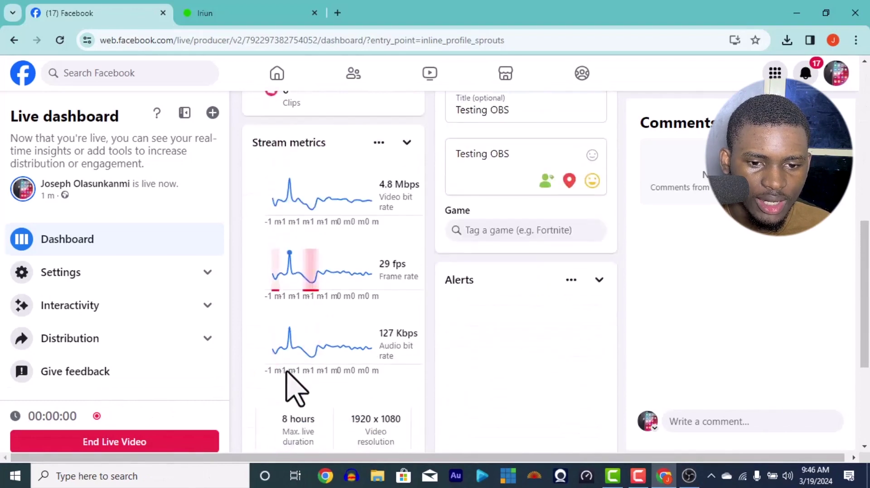
{"action": "scroll", "coordinate": [286, 373], "scroll_direction": "up", "scroll_amount": 3}
{"action": "mouse_move", "coordinate": [306, 272]}
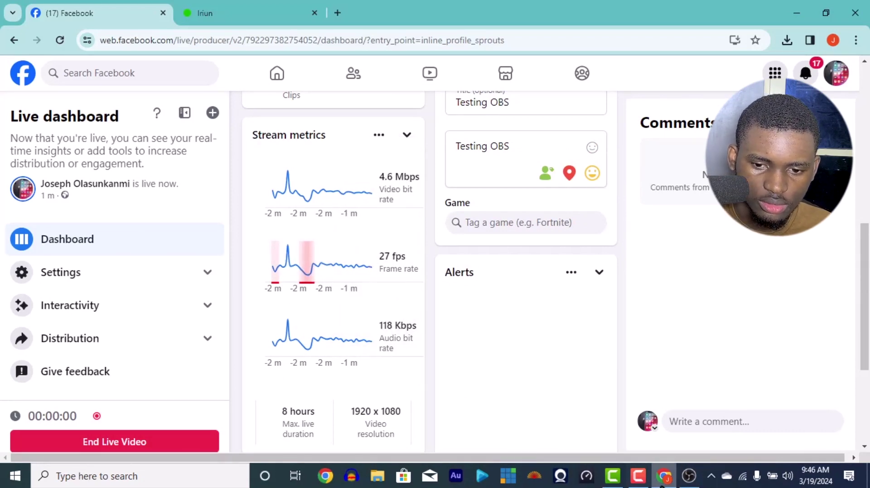
{"action": "left_click", "coordinate": [688, 476]}
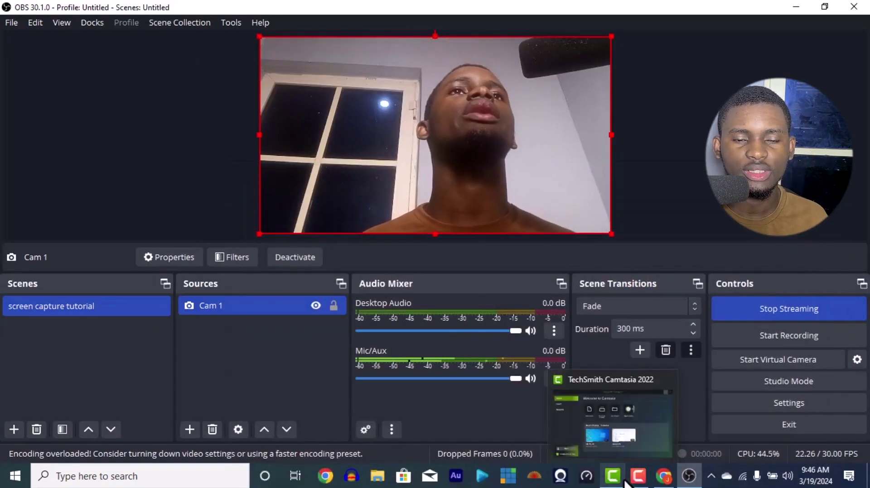